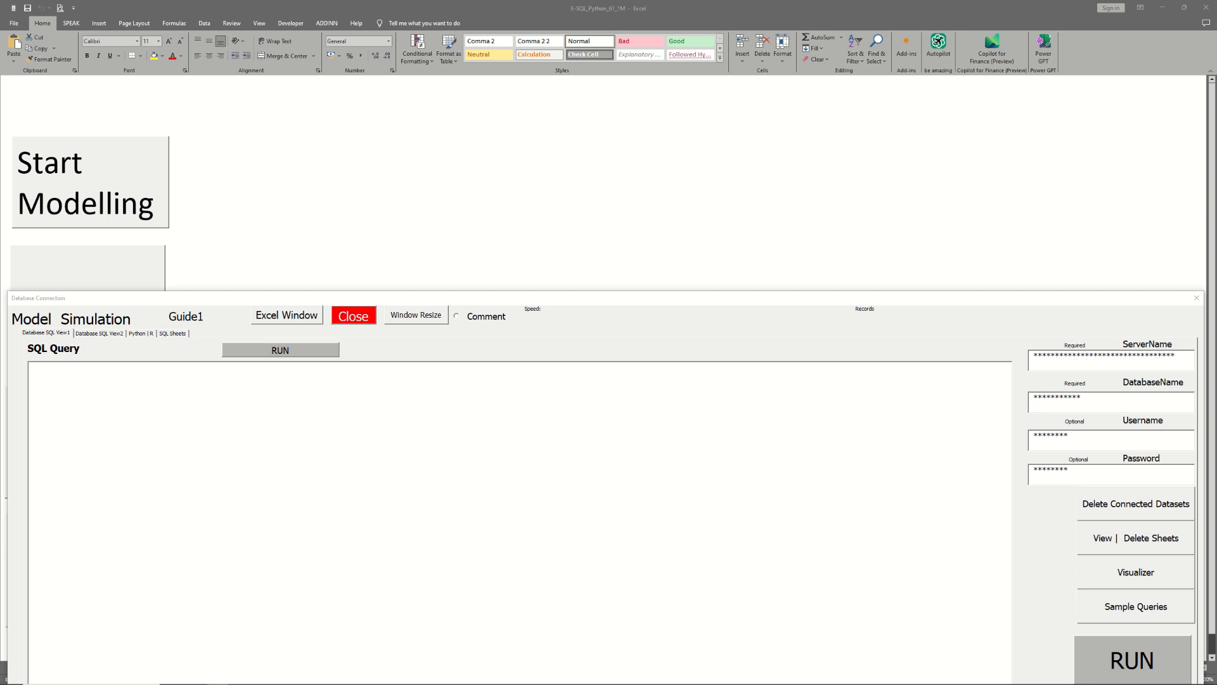
# Bring the Notepad login note over the connection form, widen it, and examine the SQL Server address ending in crm.dynamics.com,1433
pyautogui.moveTo(0, 177); pyautogui.dragTo(444, 342)
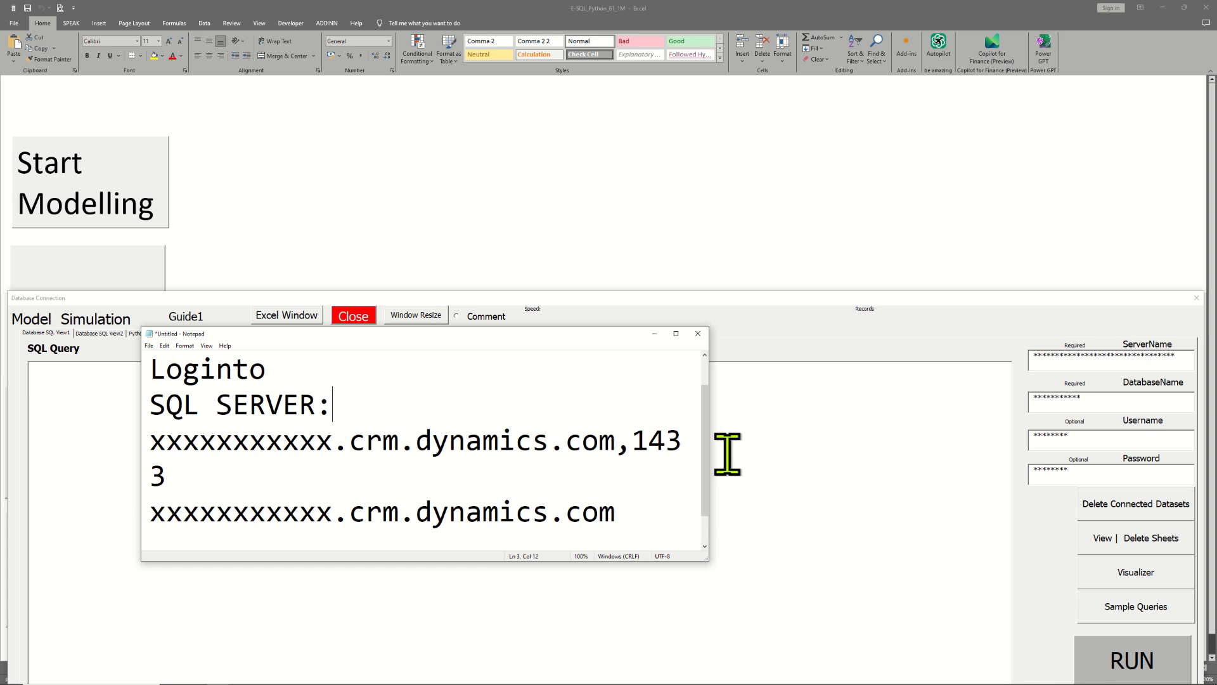
pyautogui.moveTo(709, 454); pyautogui.dragTo(807, 456)
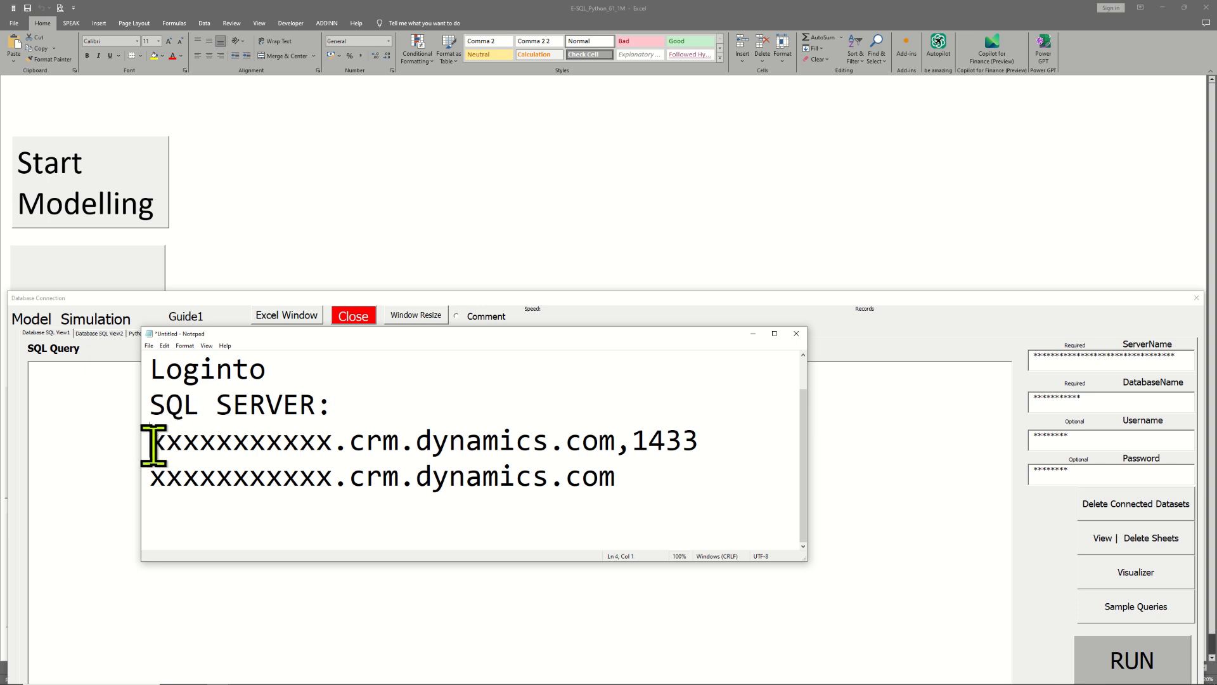
pyautogui.moveTo(153, 446); pyautogui.dragTo(720, 440)
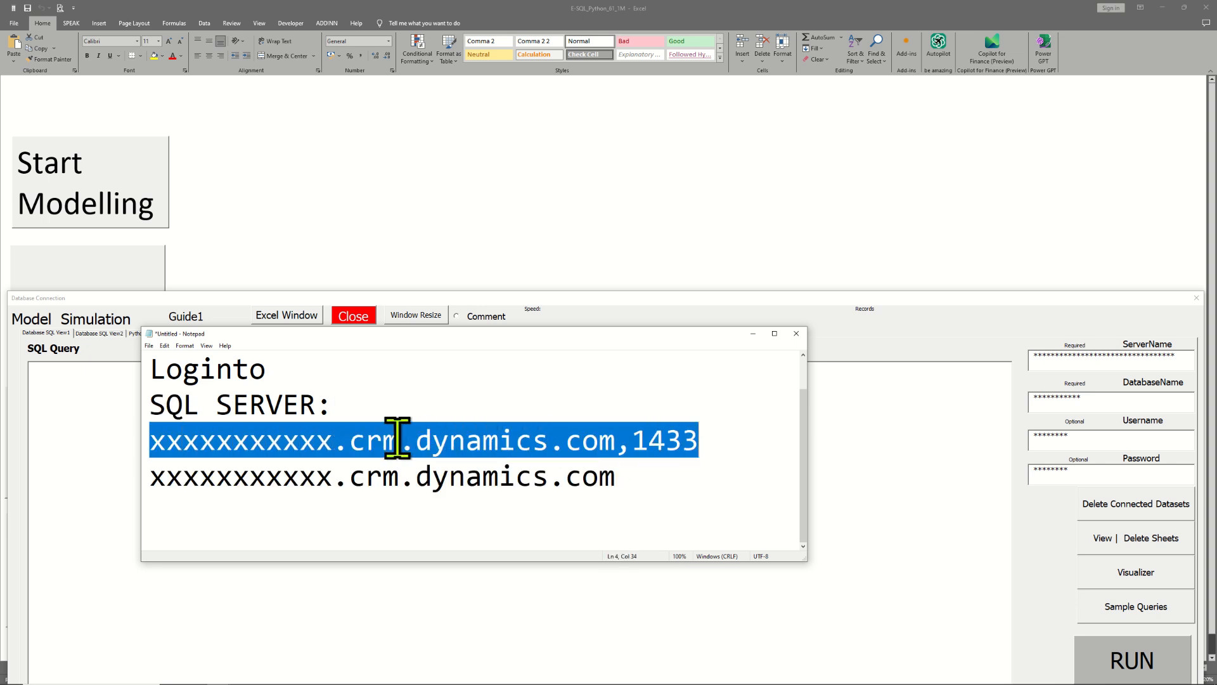
pyautogui.click(366, 440)
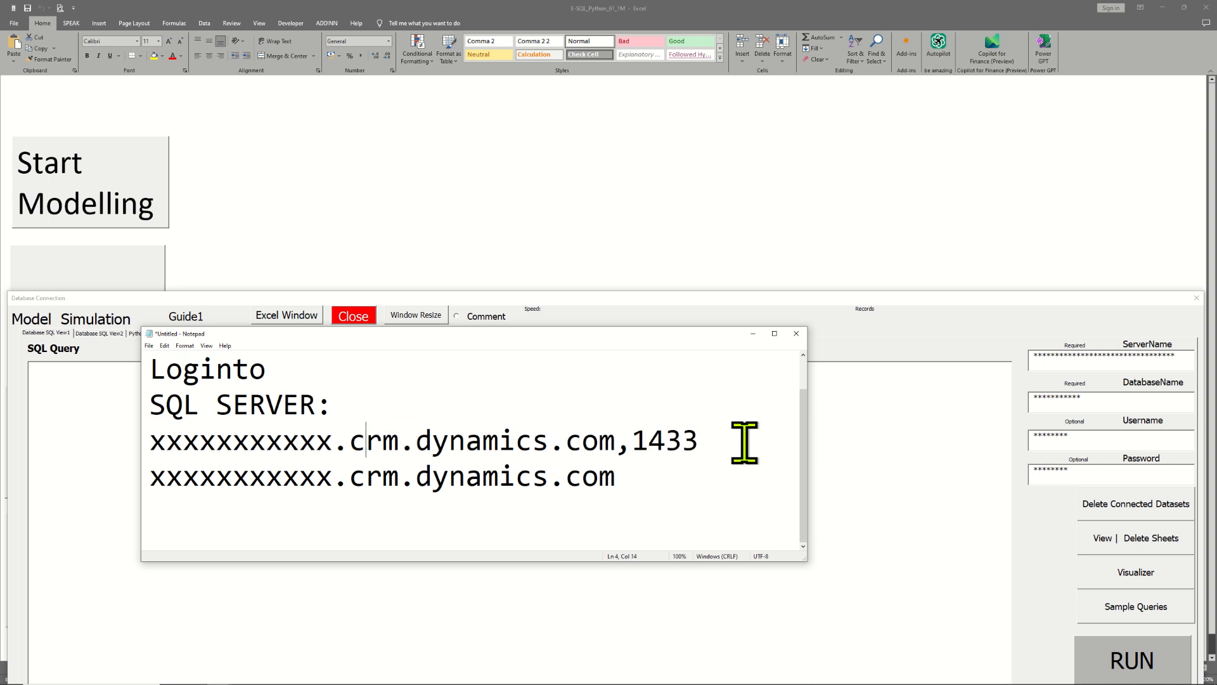
pyautogui.moveTo(700, 440); pyautogui.dragTo(145, 457)
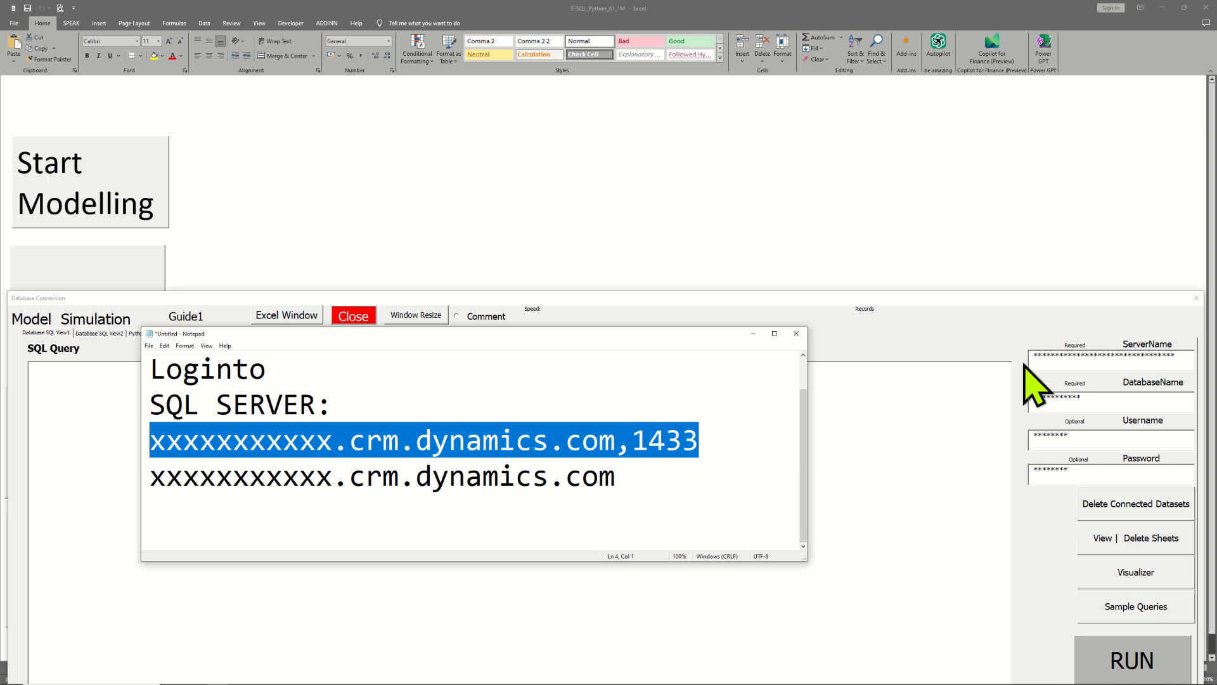
pyautogui.click(690, 437)
pyautogui.moveTo(711, 437); pyautogui.dragTo(357, 457)
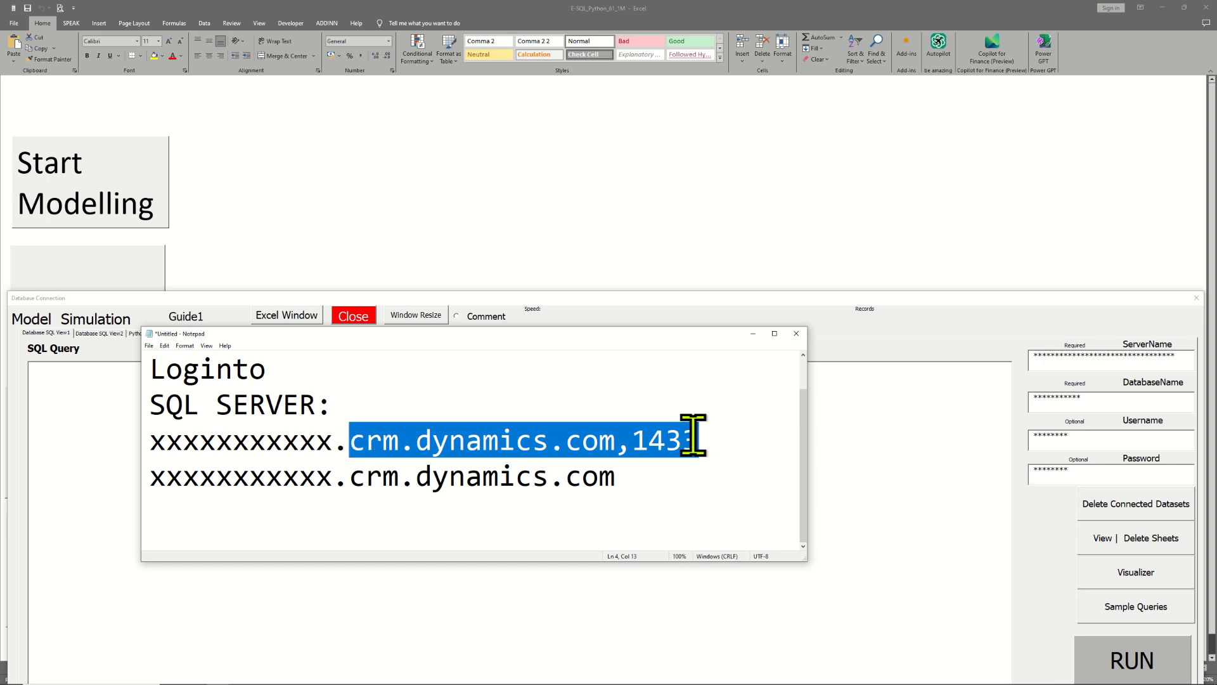
pyautogui.moveTo(709, 437); pyautogui.dragTo(148, 447)
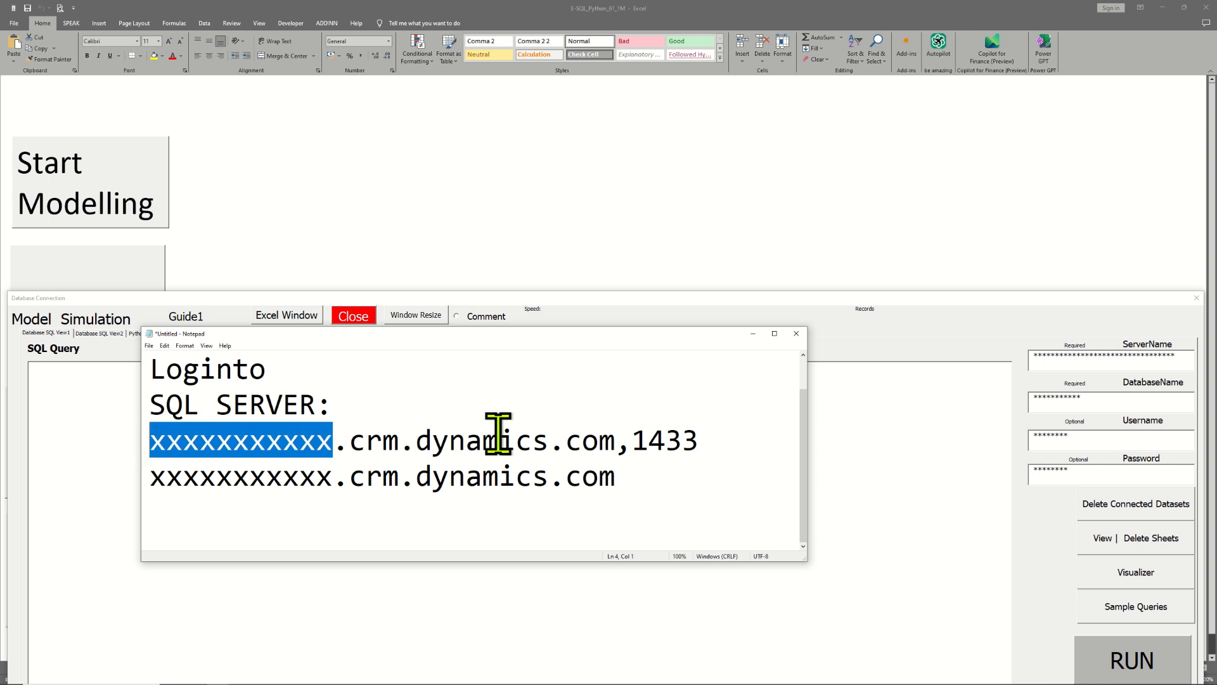
pyautogui.moveTo(713, 437); pyautogui.dragTo(168, 440)
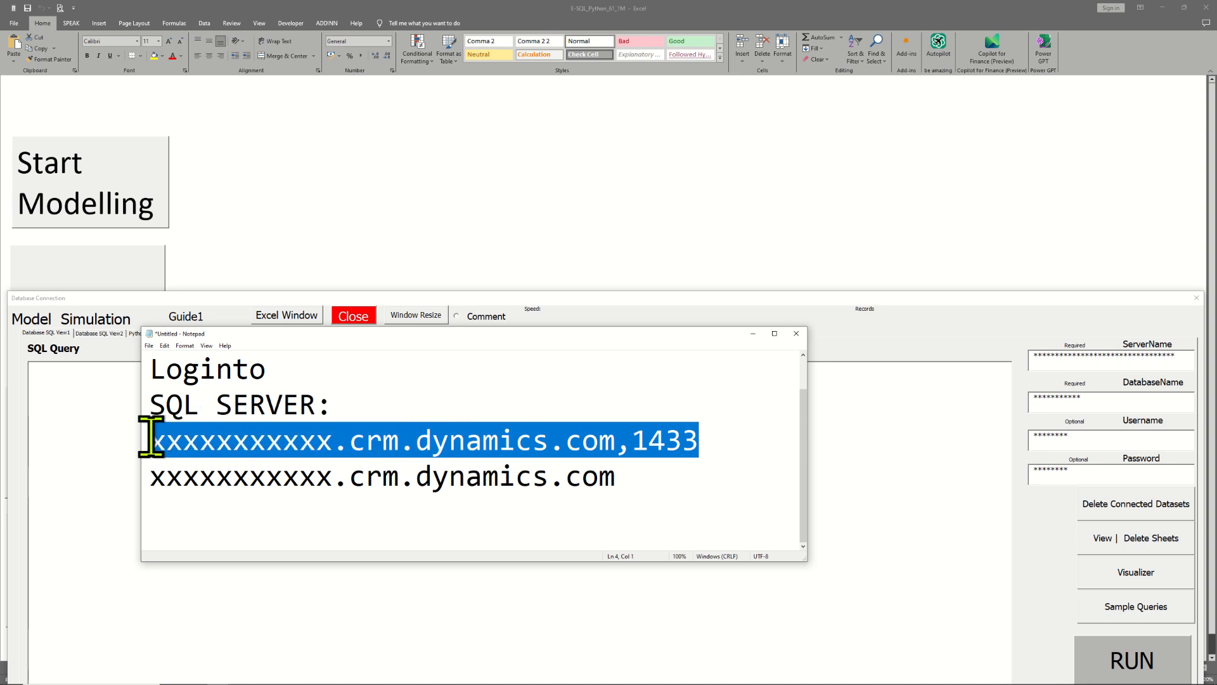
# Examine the alternative server address without the port number in the Notepad note, and move the note out of view
pyautogui.moveTo(641, 478); pyautogui.dragTo(150, 473)
pyautogui.click(255, 484)
pyautogui.click(333, 483)
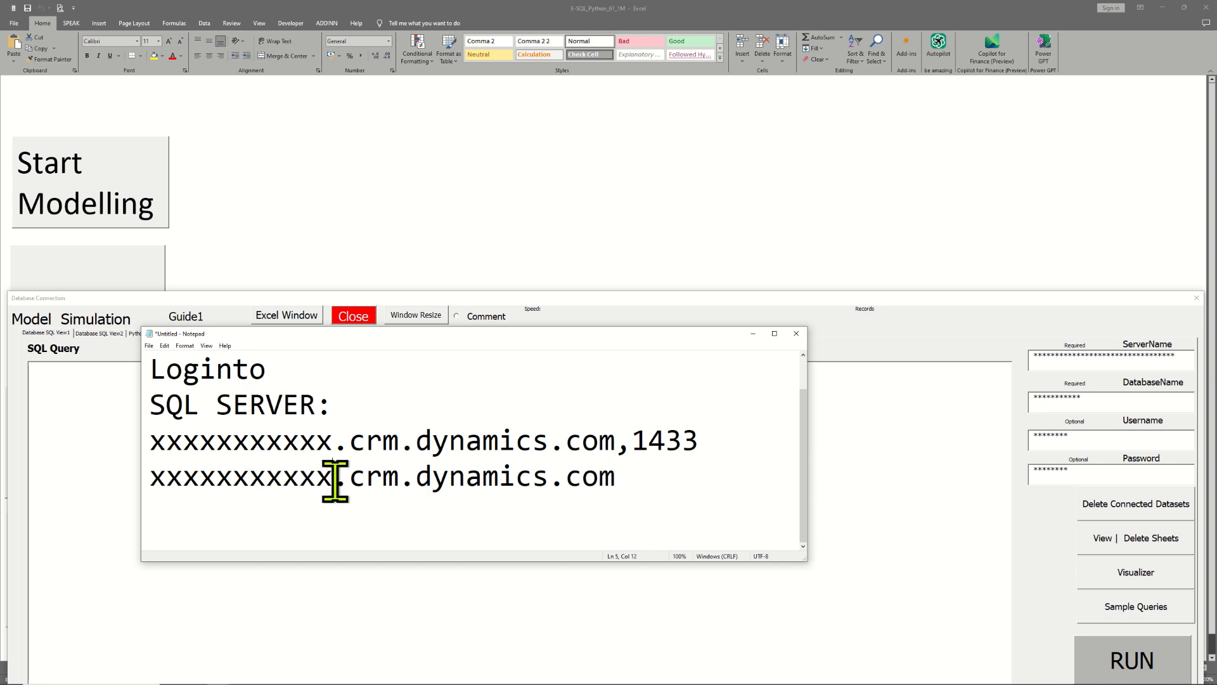
pyautogui.moveTo(335, 481); pyautogui.dragTo(156, 480)
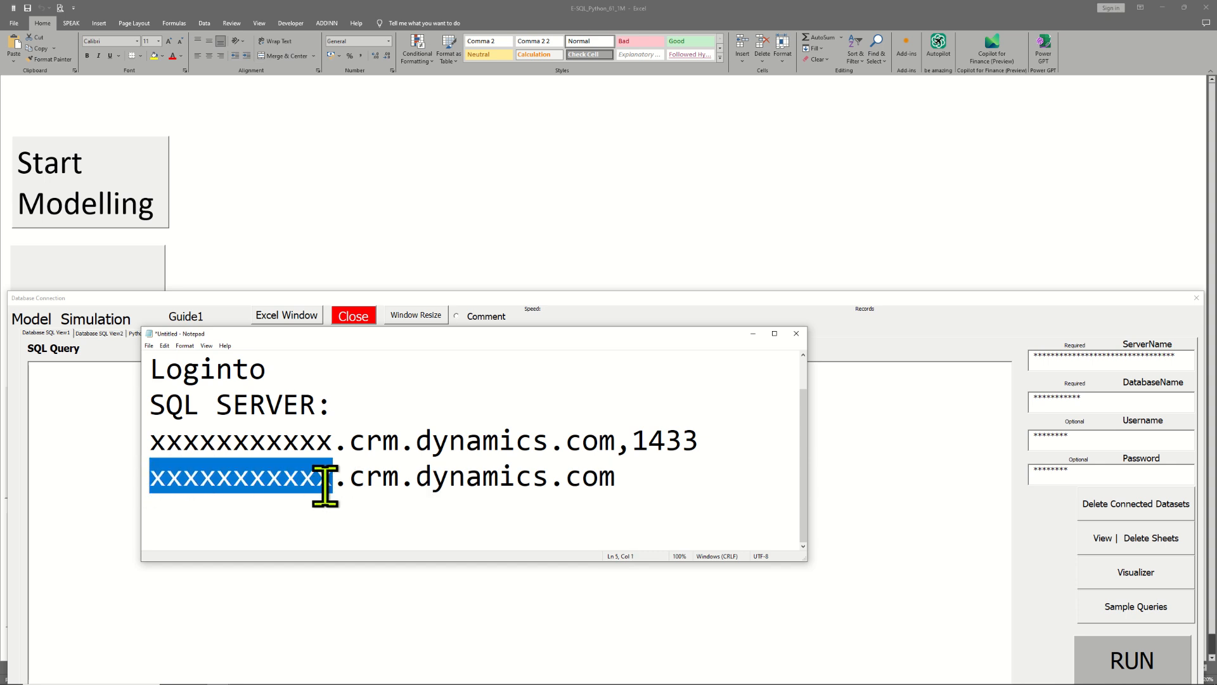
pyautogui.moveTo(652, 478); pyautogui.dragTo(146, 477)
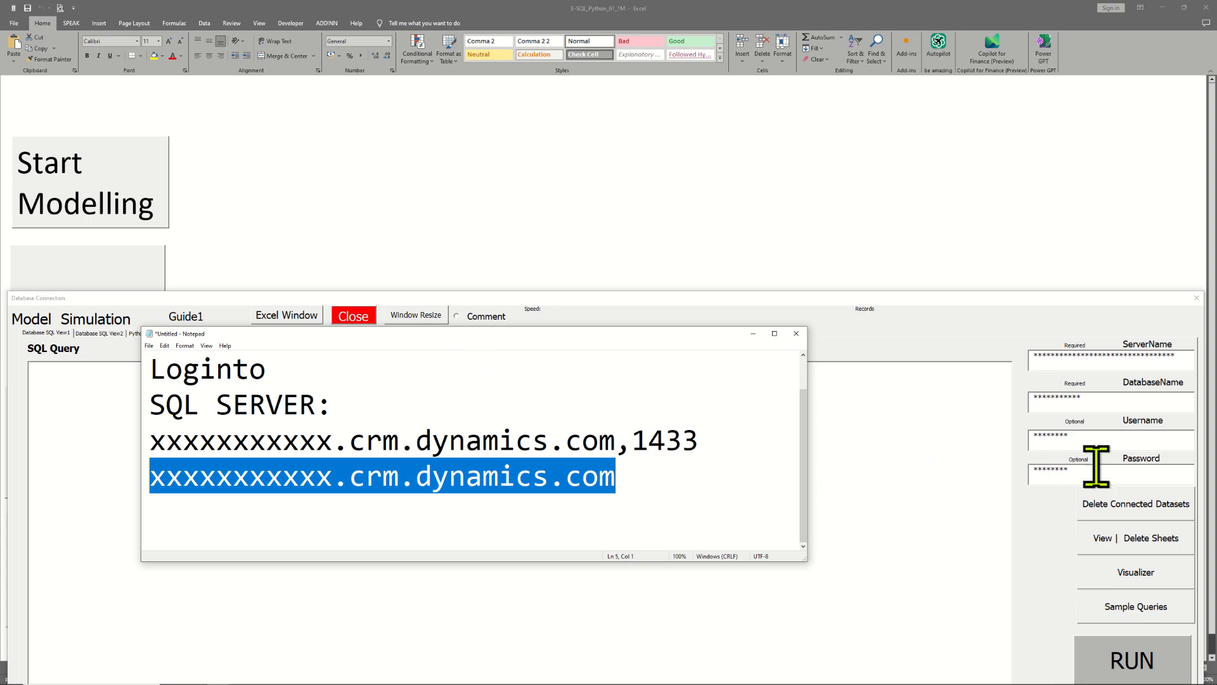
pyautogui.moveTo(388, 342); pyautogui.dragTo(0, 146)
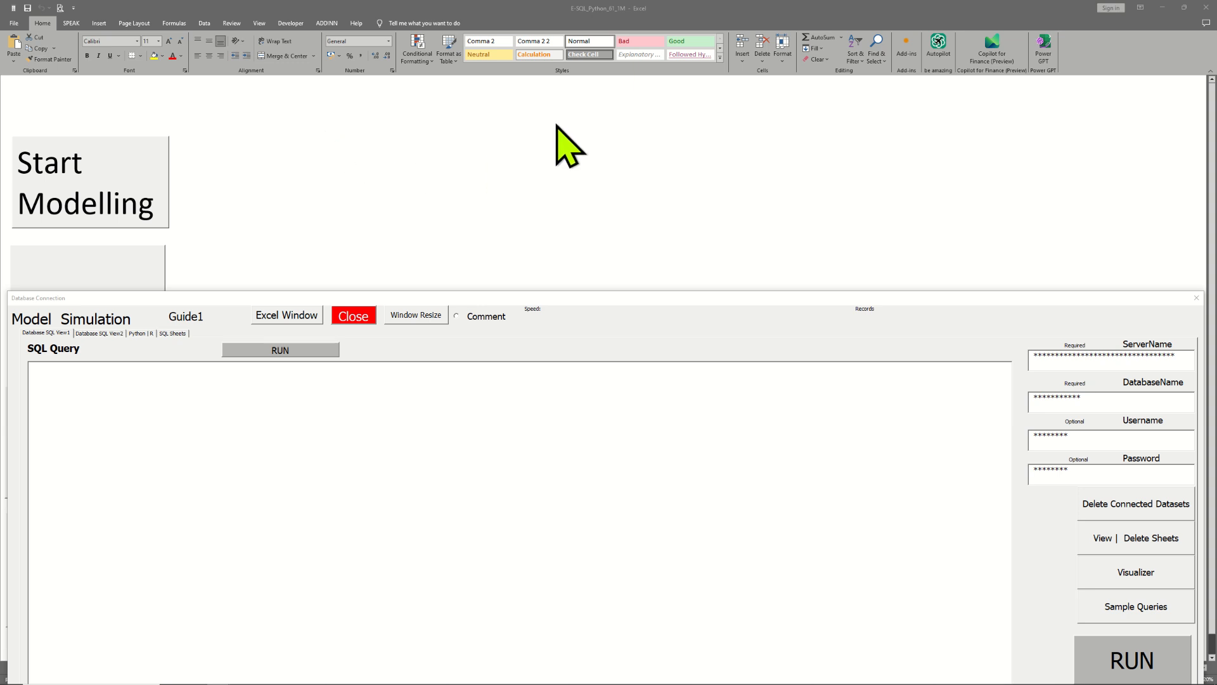
# Hide the Excel window so that only the Database Connection form stays on screen
pyautogui.click(278, 313)
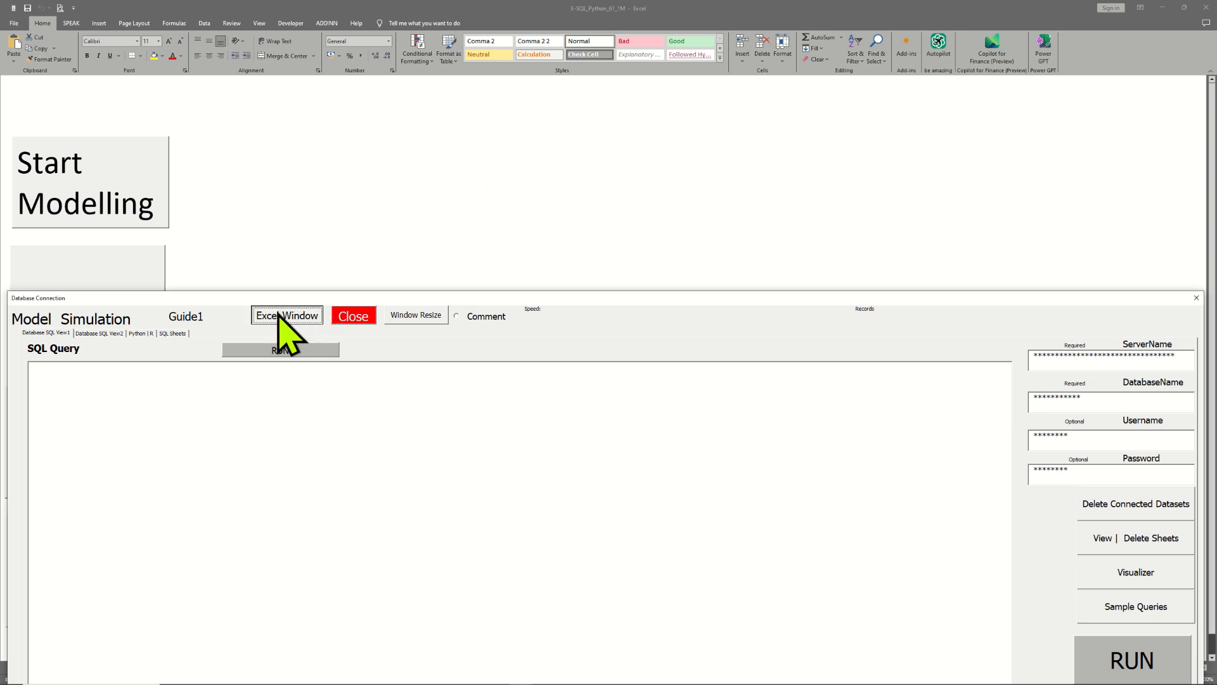
pyautogui.click(279, 317)
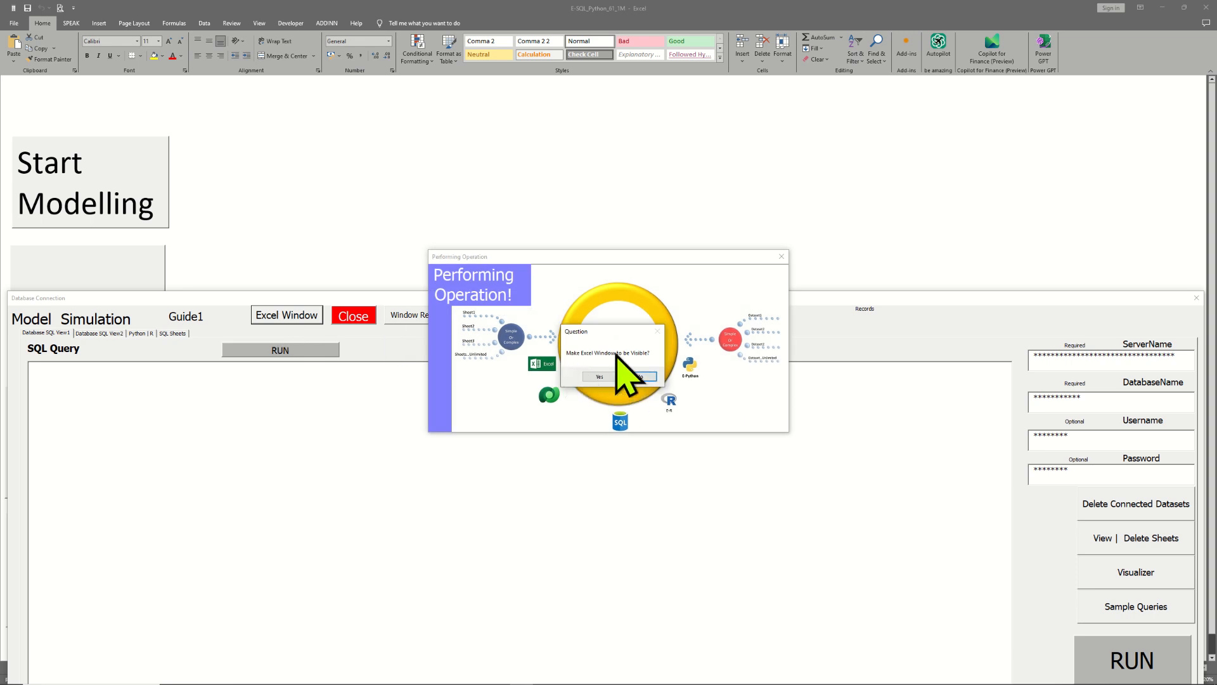
pyautogui.click(639, 377)
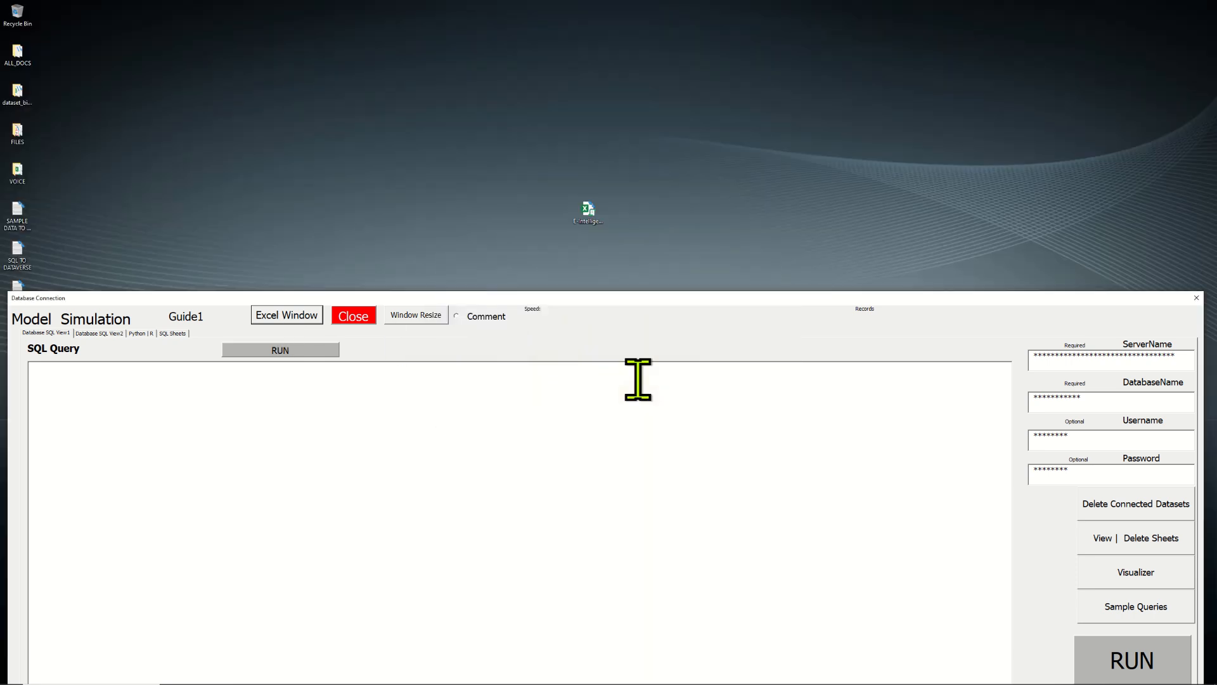
# Switch to the Power Apps table in Chrome and place the Database Connection form below its data rows
pyautogui.moveTo(347, 680)
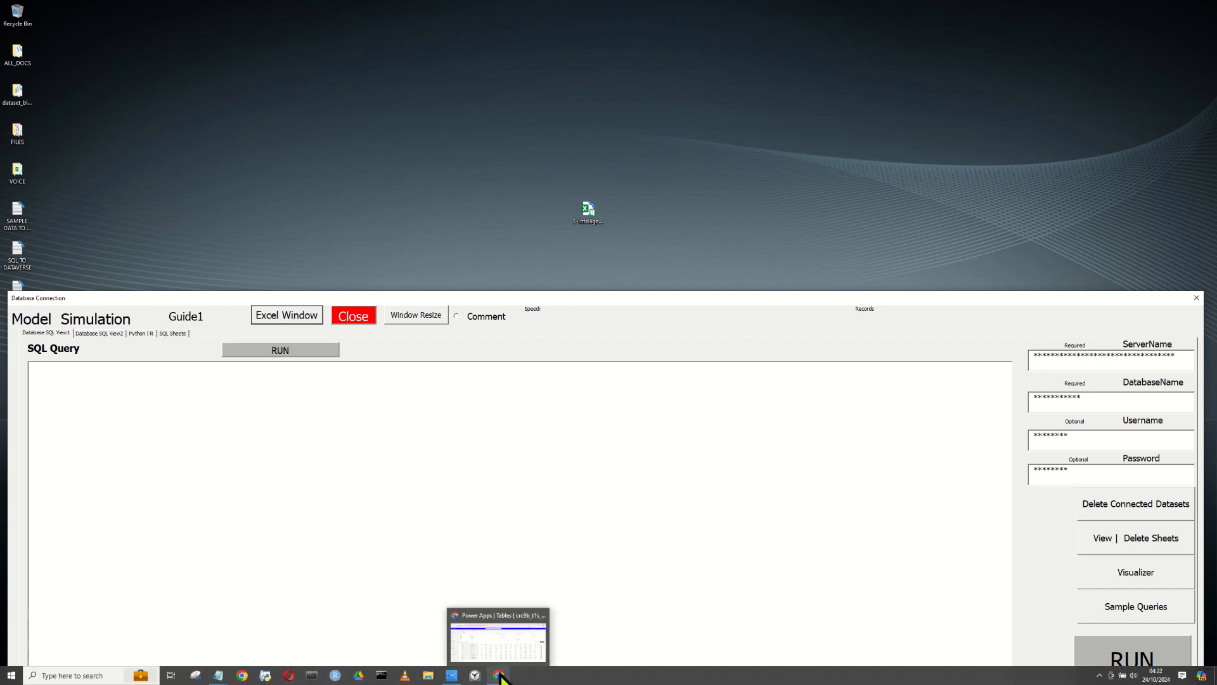
pyautogui.click(507, 659)
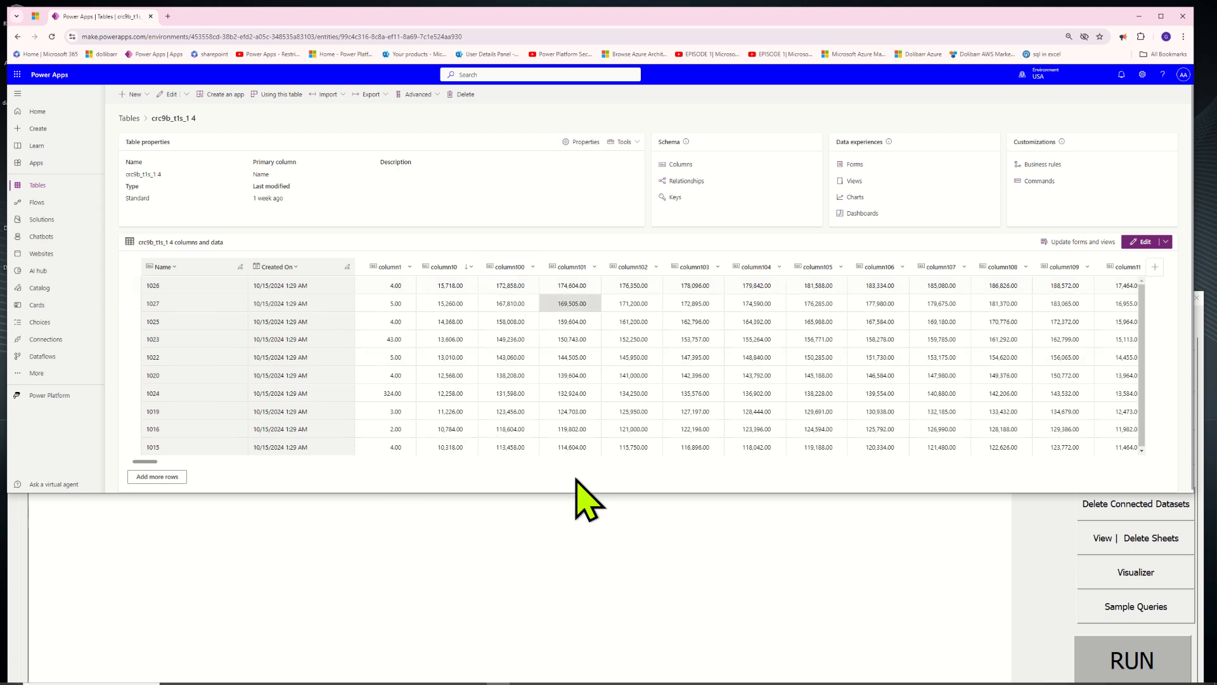
pyautogui.click(543, 574)
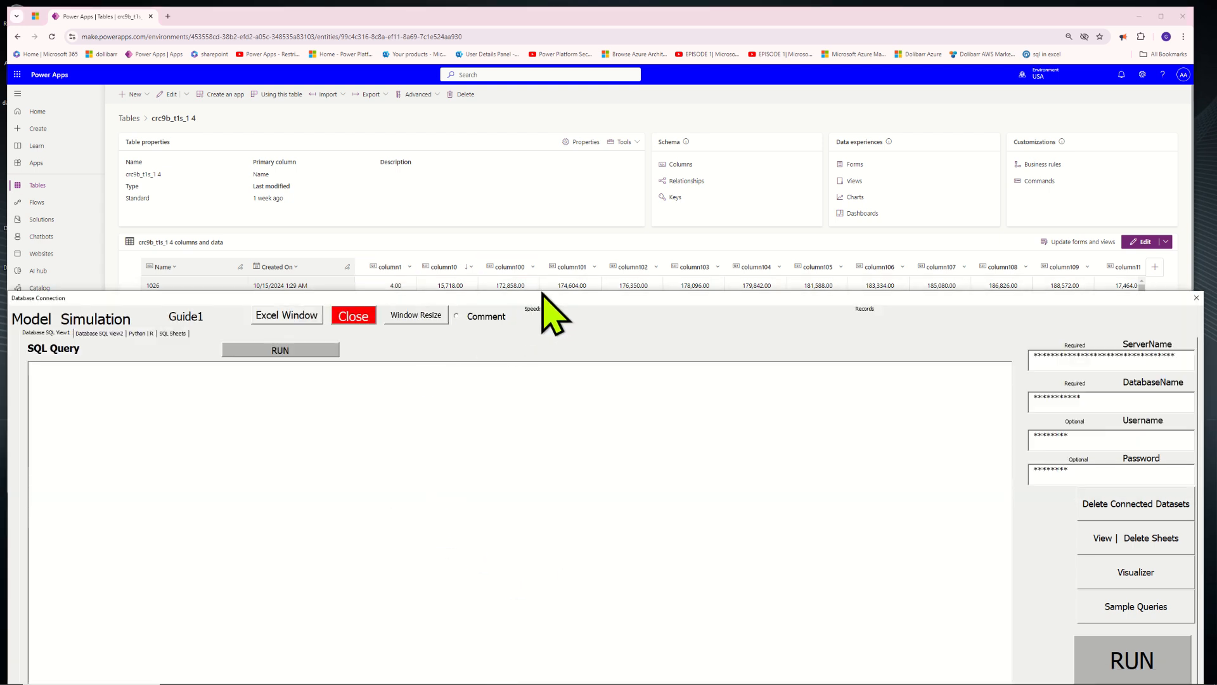
pyautogui.moveTo(586, 298); pyautogui.dragTo(588, 480)
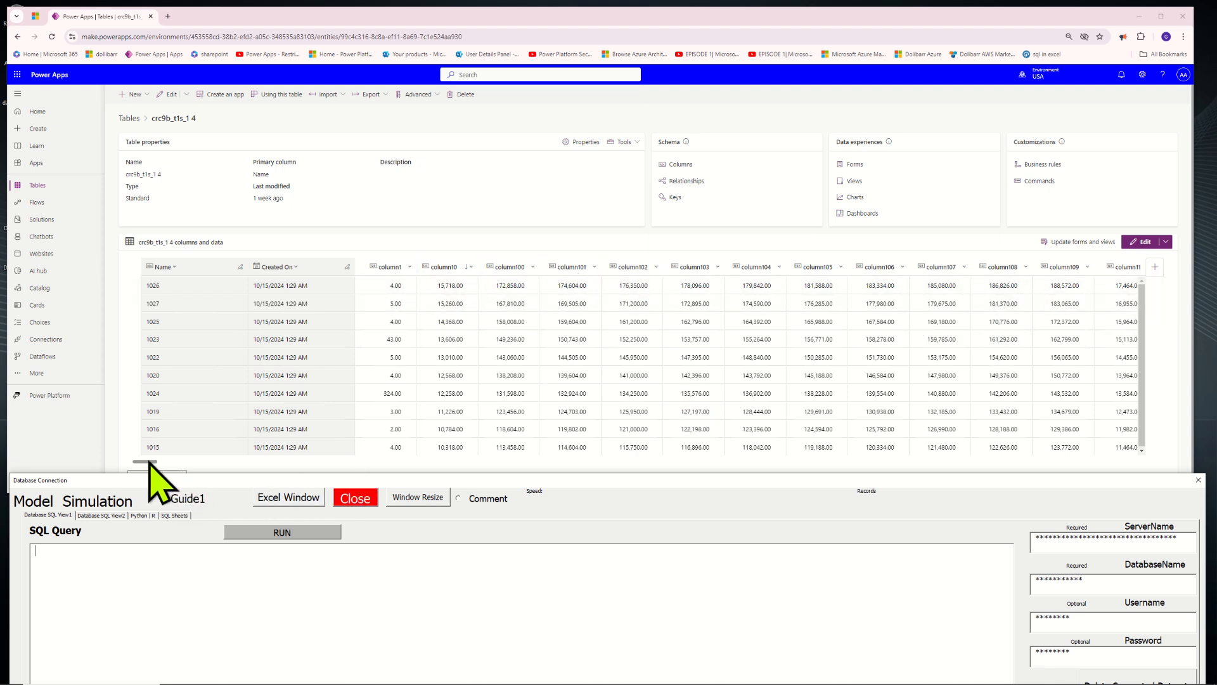
# Look through the columns of the Power Apps table across its full width and return to the first column
pyautogui.moveTo(149, 462); pyautogui.dragTo(170, 463)
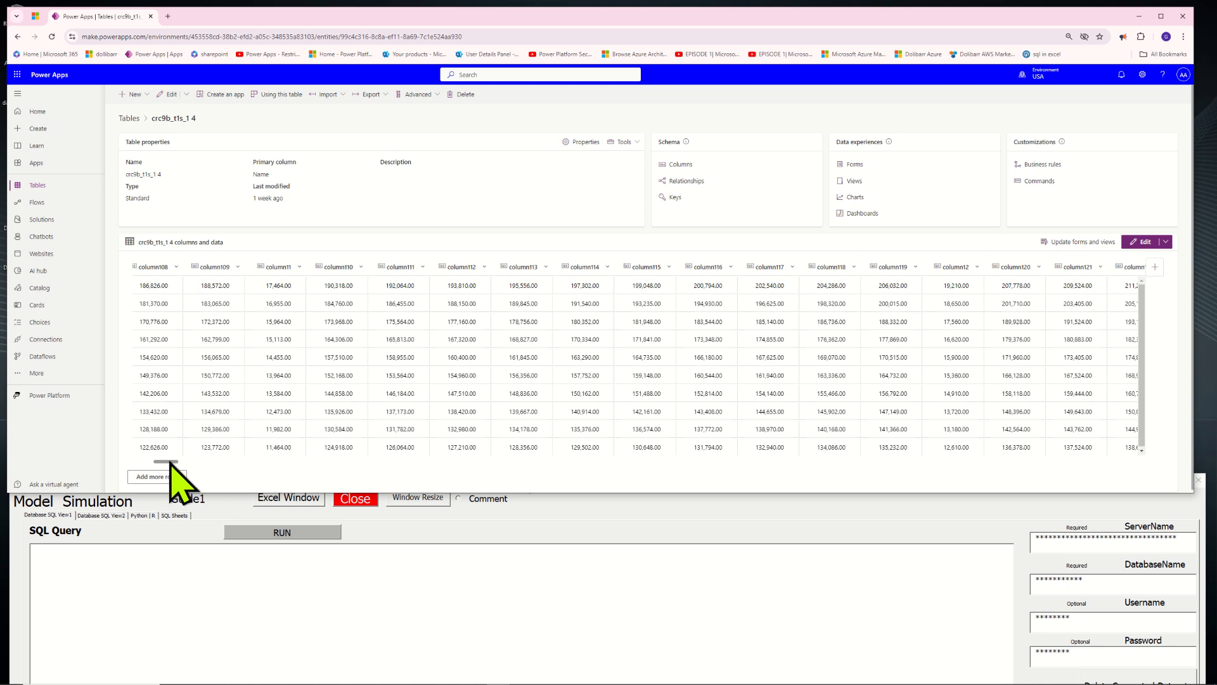
pyautogui.moveTo(172, 463); pyautogui.dragTo(974, 461)
pyautogui.moveTo(982, 463); pyautogui.dragTo(1001, 475)
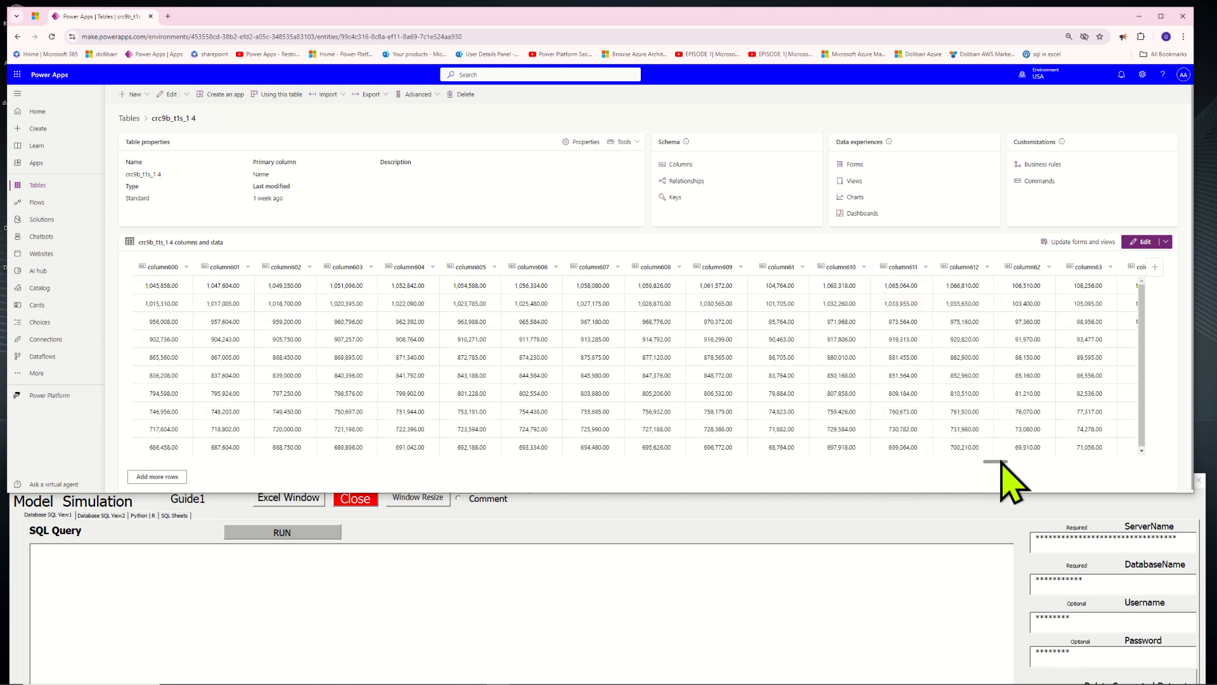
pyautogui.moveTo(1012, 466); pyautogui.dragTo(701, 501)
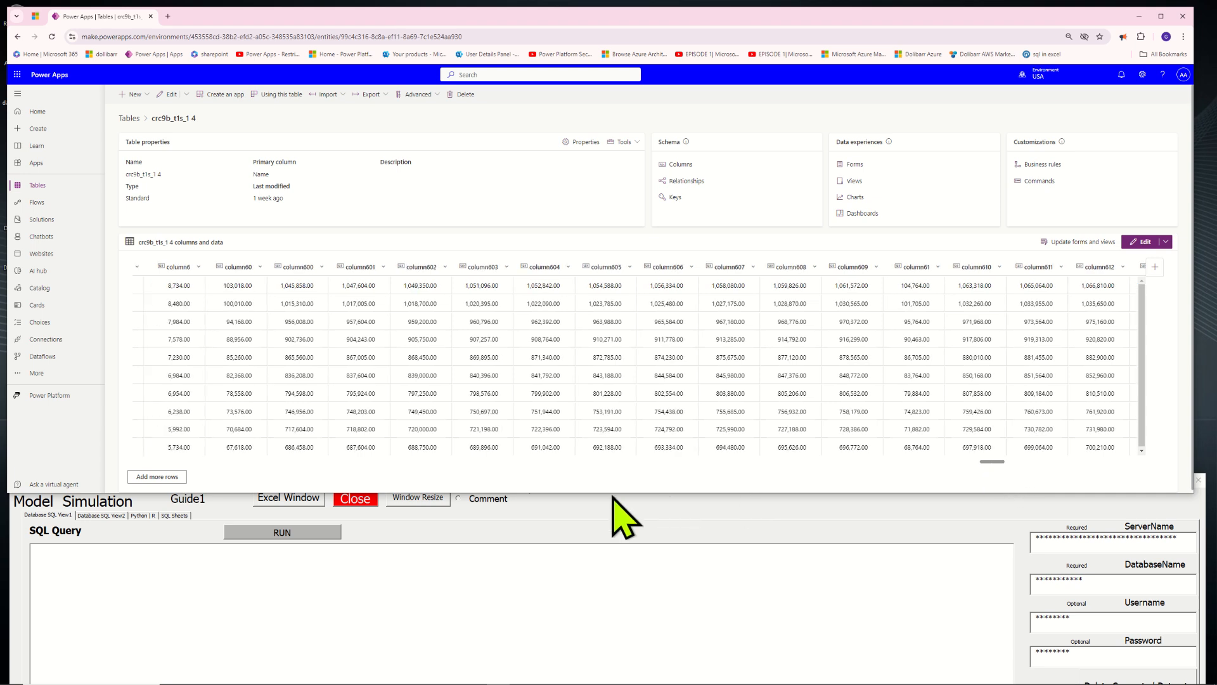
pyautogui.moveTo(131, 442); pyautogui.dragTo(90, 438)
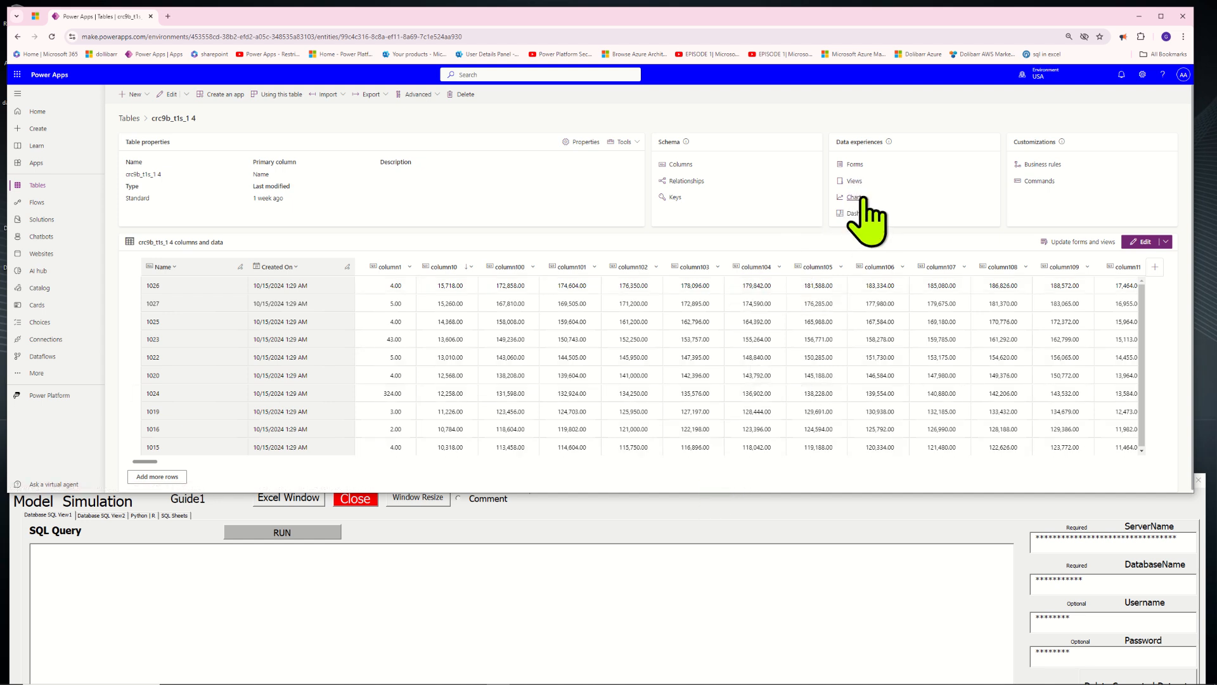
# Place the Database Connection form under the table's upper rows and enter the SQL query SELECT TOP 3 * FROM crc9b_t1s_14
pyautogui.click(641, 603)
pyautogui.moveTo(608, 481); pyautogui.dragTo(605, 354)
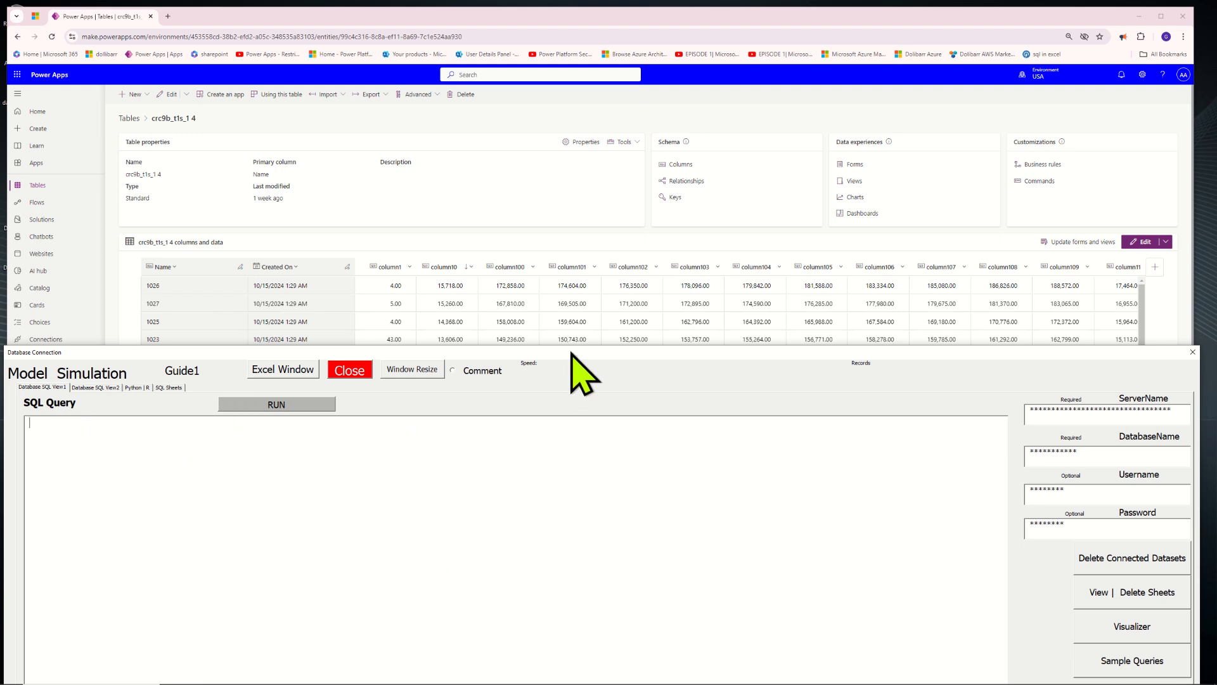
pyautogui.moveTo(572, 352); pyautogui.dragTo(577, 384)
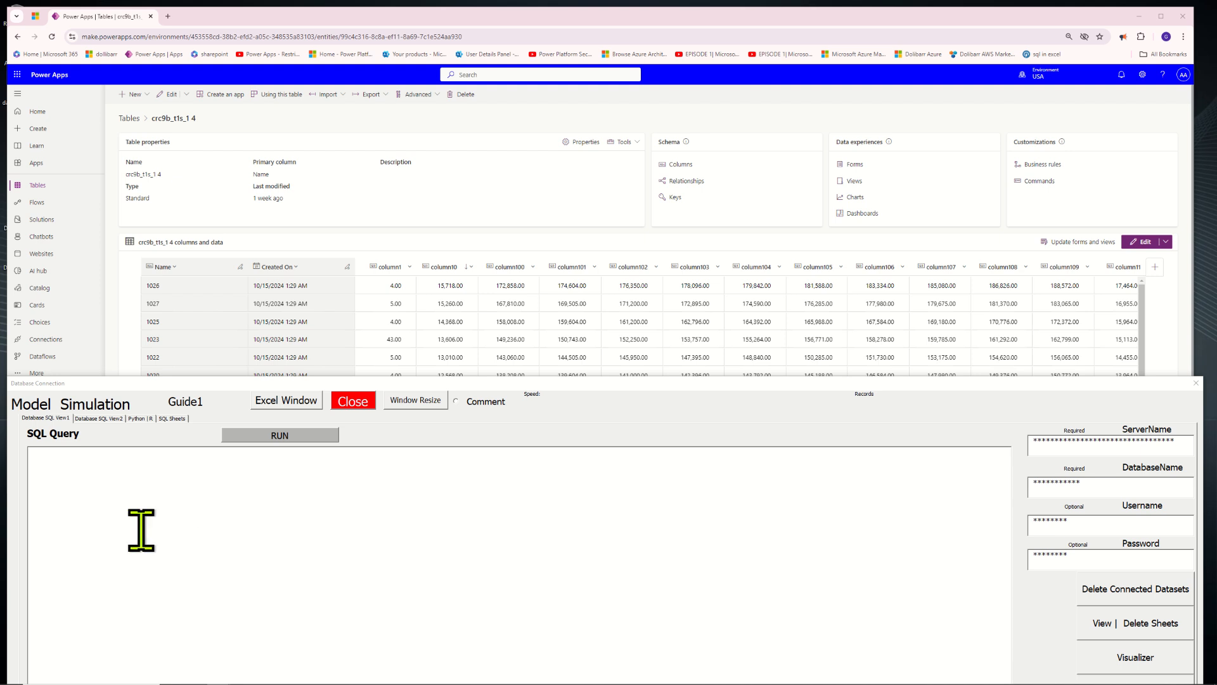
pyautogui.click(114, 482)
pyautogui.write('SELECT TOP 3 * FROM crc9b_t1s_14')
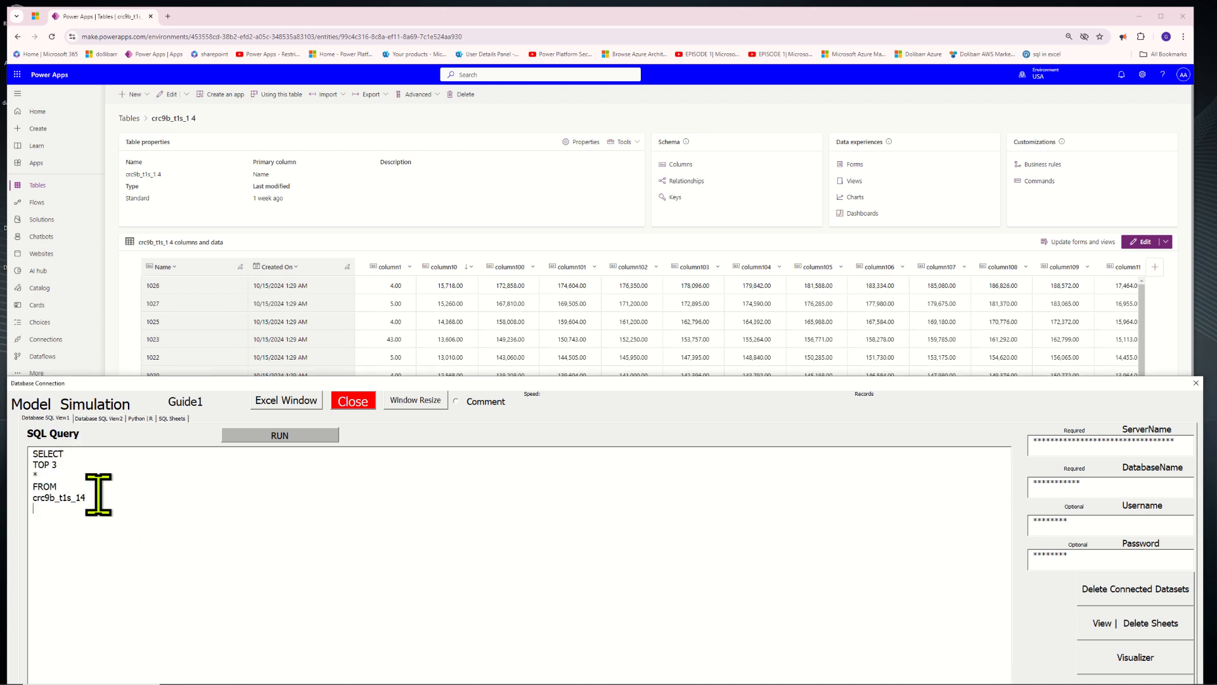
# Review the query's SELECT TOP 3 * clause and compare its table name with the one in Power Apps
pyautogui.moveTo(32, 451); pyautogui.dragTo(77, 469)
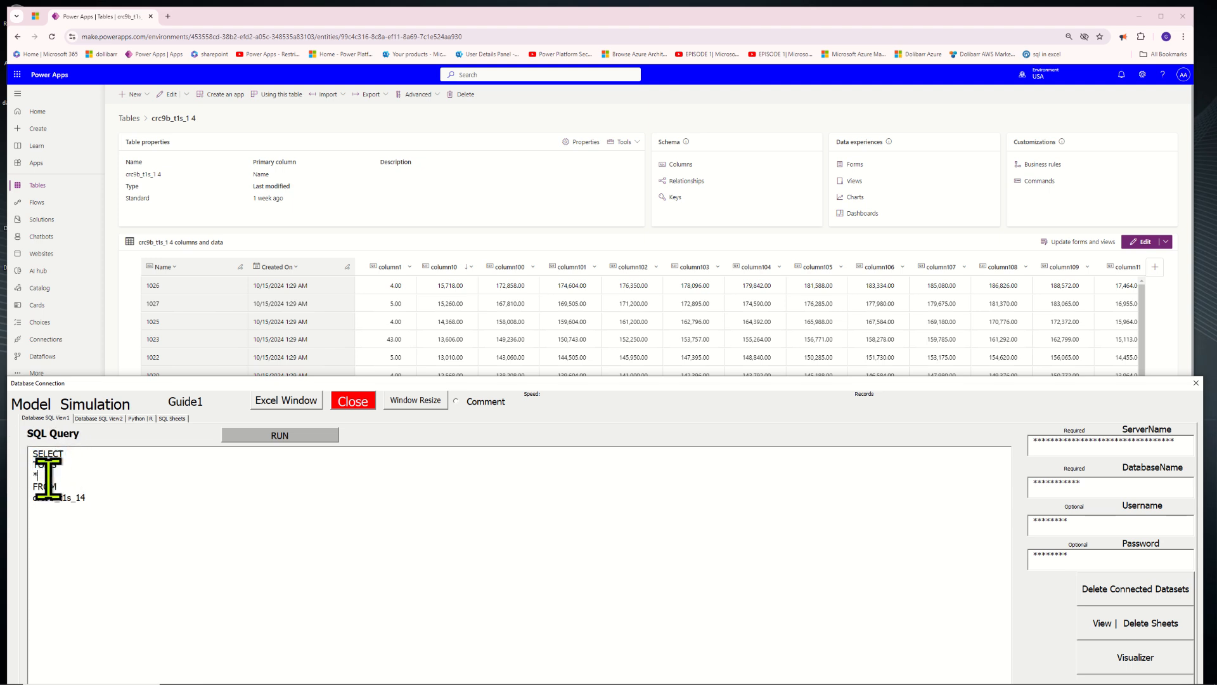
pyautogui.click(48, 475)
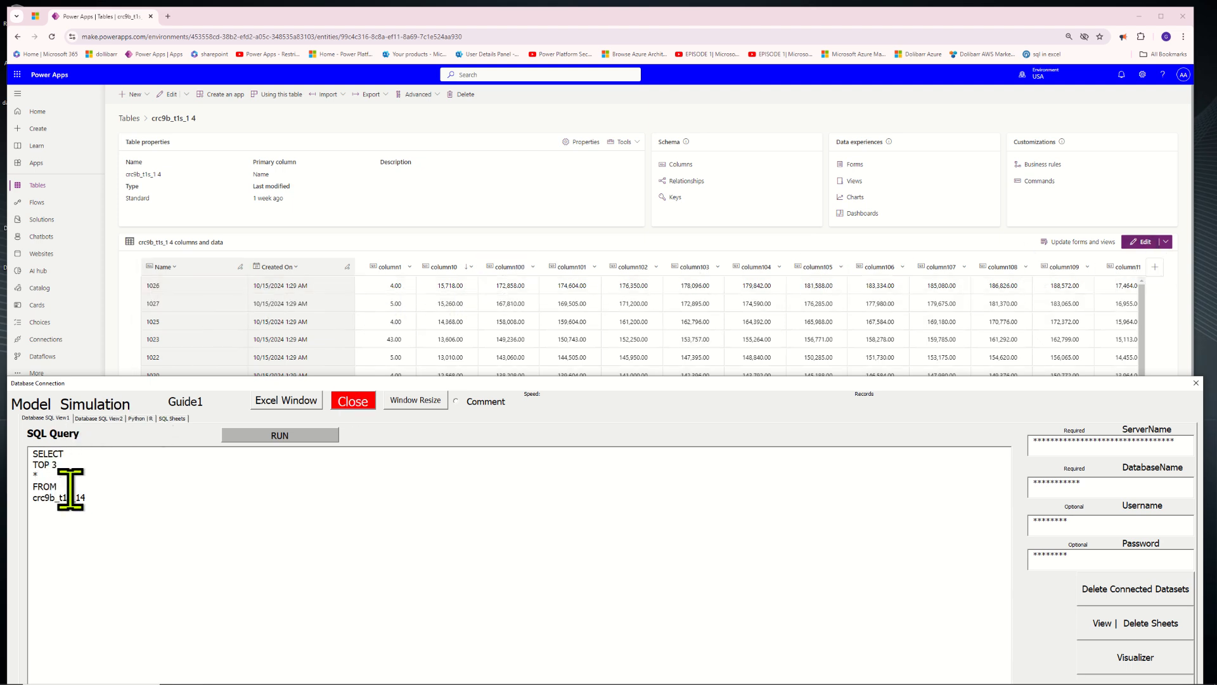
pyautogui.moveTo(68, 490); pyautogui.dragTo(19, 501)
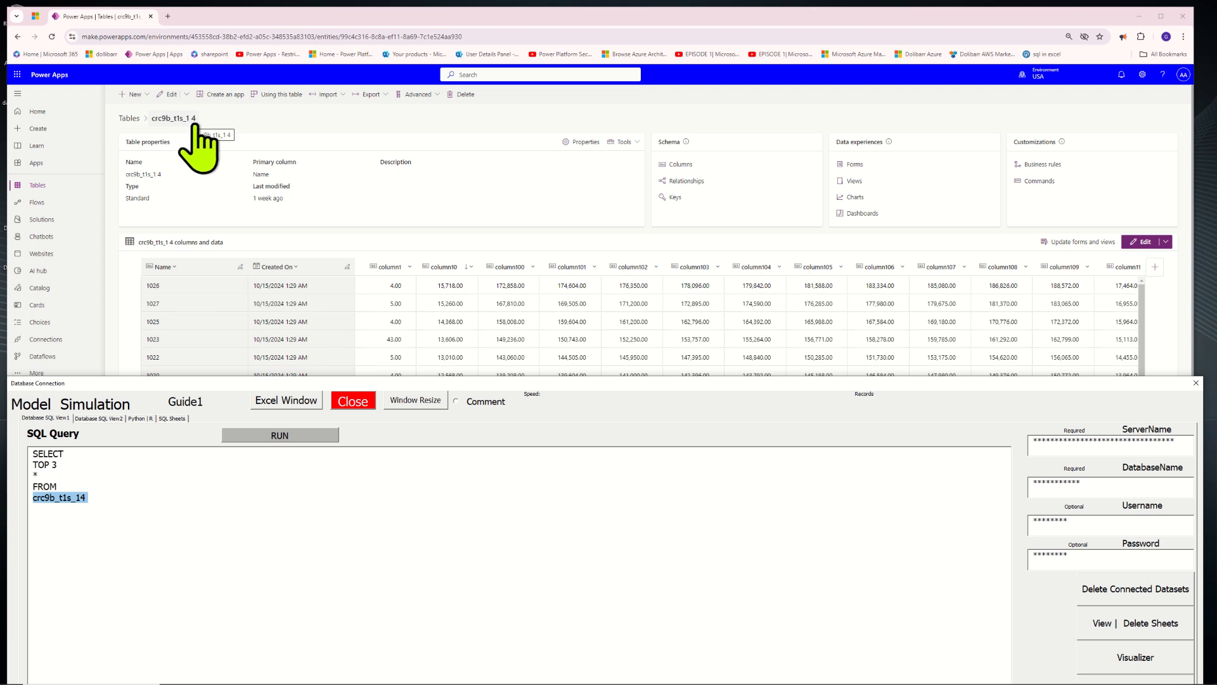
pyautogui.click(116, 504)
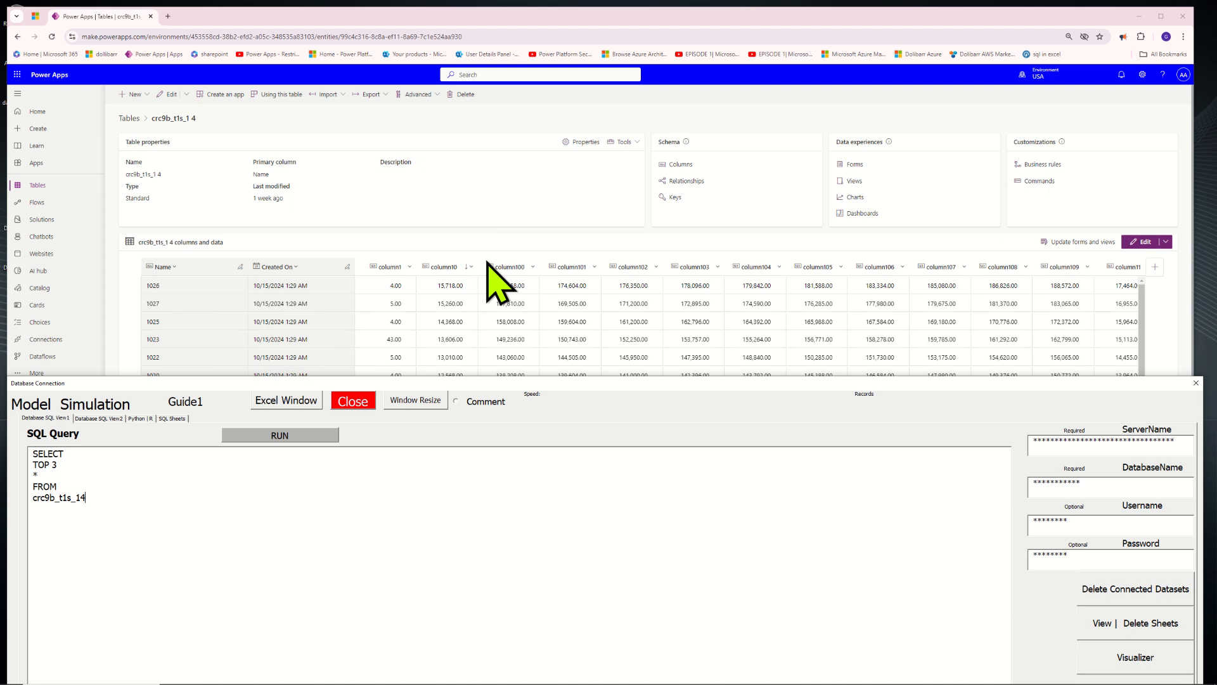
# Make the Excel window visible again and run the SQL query to load the records into a sheet
pyautogui.click(278, 402)
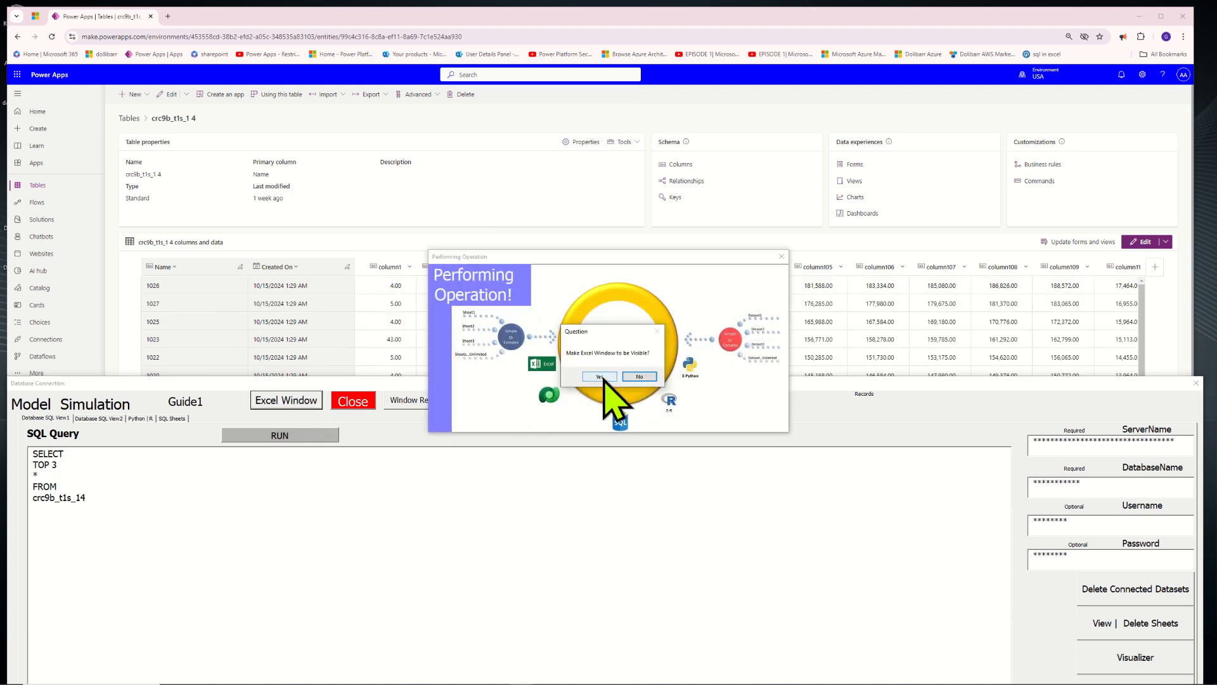
pyautogui.click(603, 376)
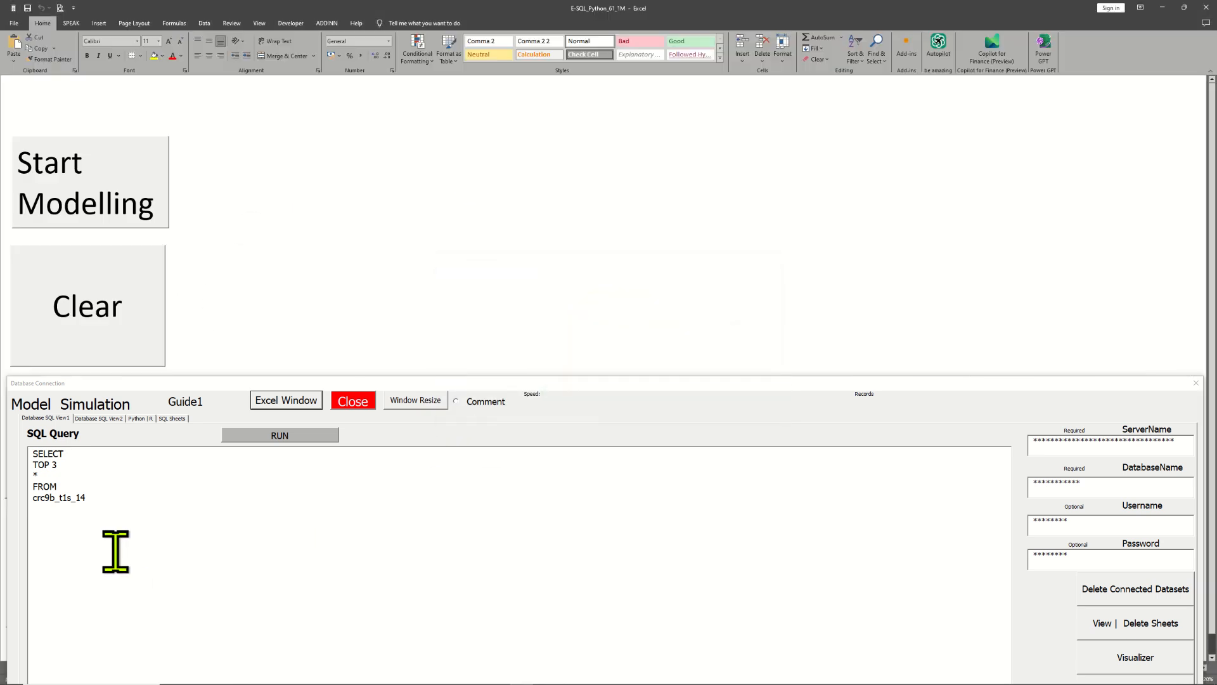
pyautogui.moveTo(104, 497); pyautogui.dragTo(18, 453)
pyautogui.click(101, 526)
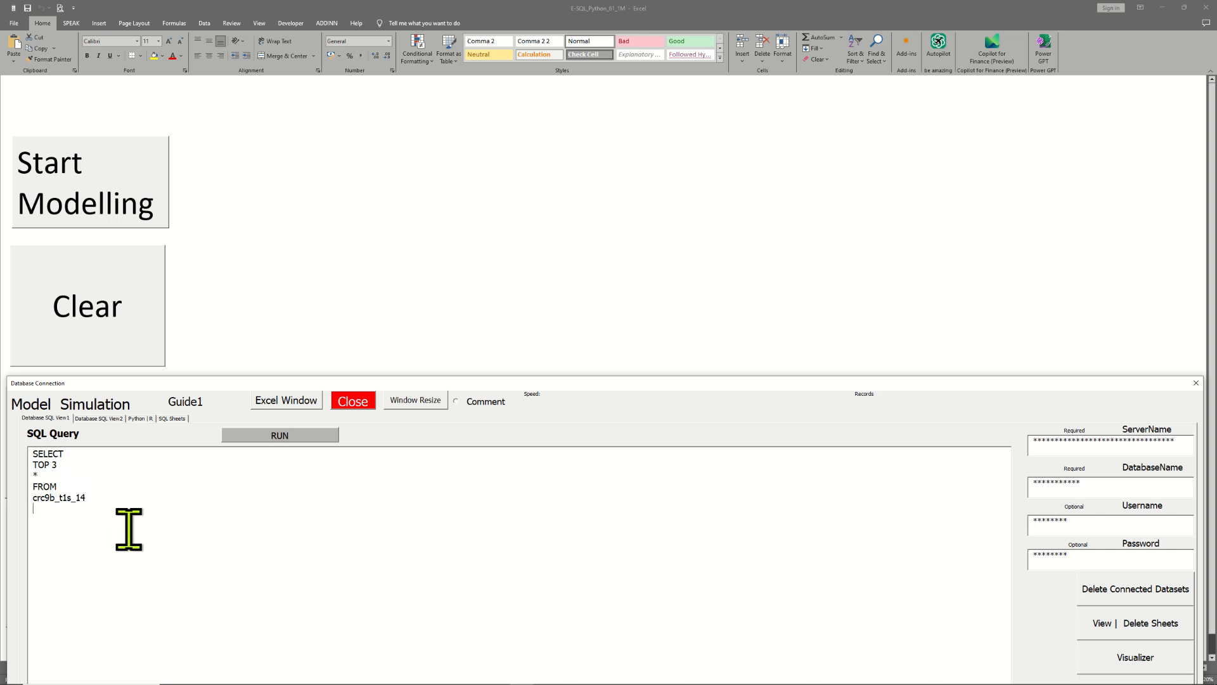
pyautogui.click(281, 436)
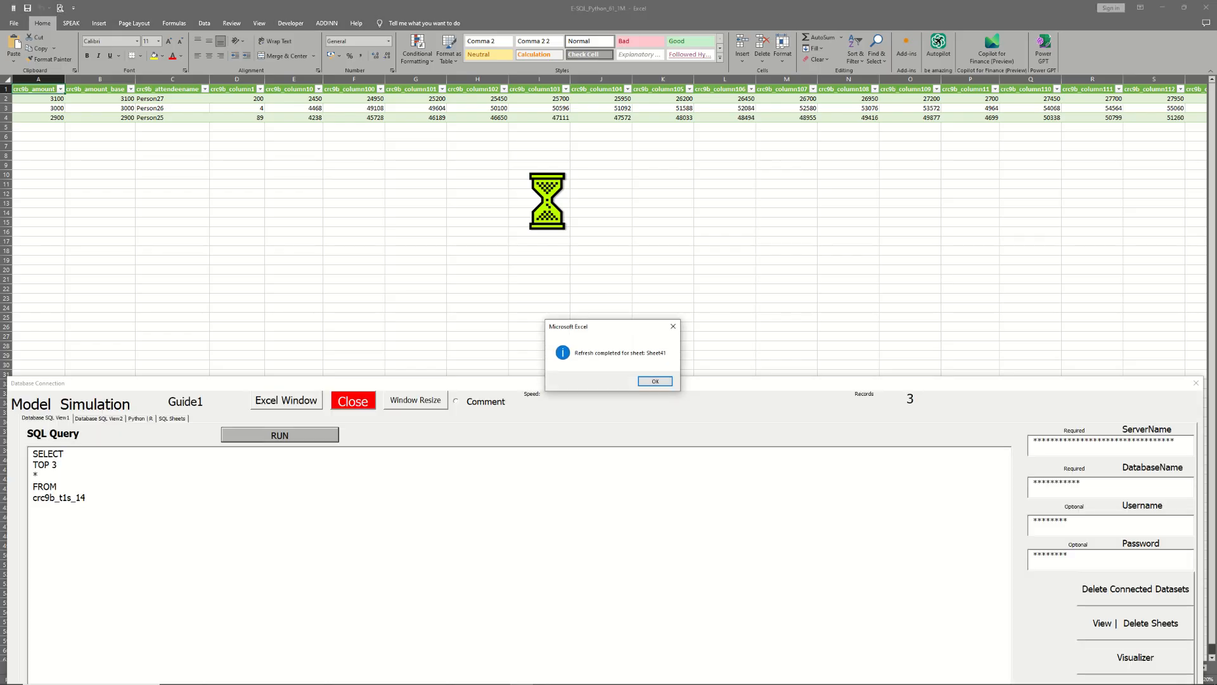
pyautogui.click(653, 382)
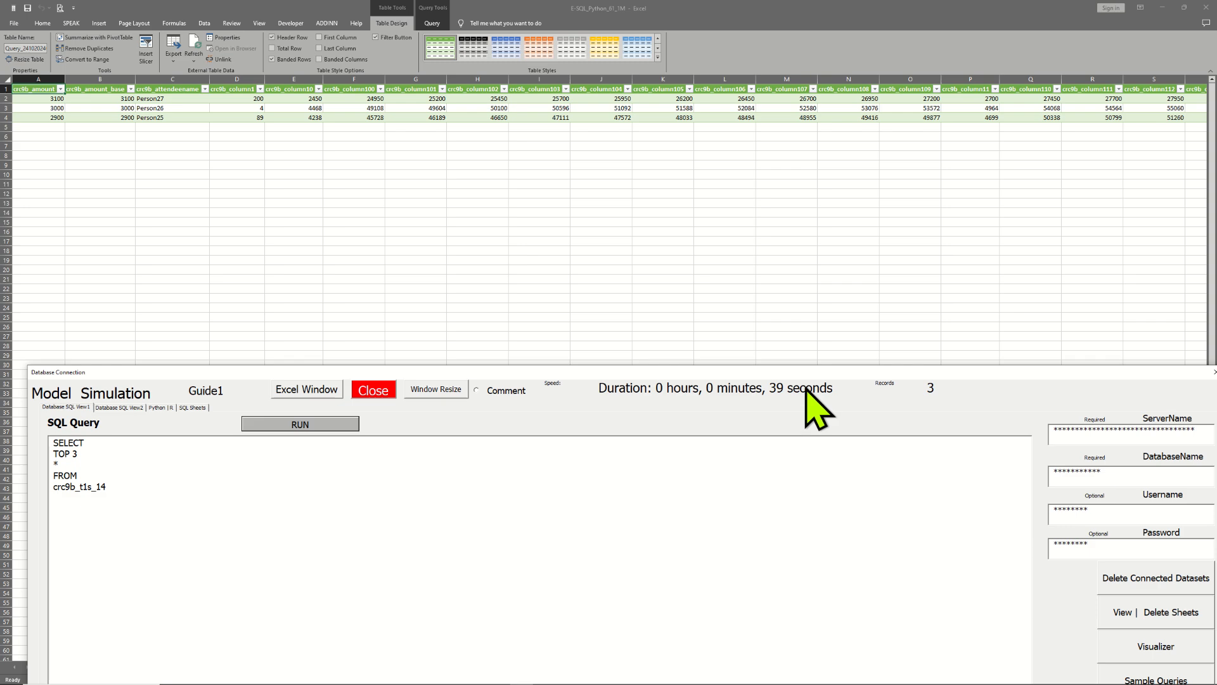
# Shrink the Excel window and reposition the Database Connection form so the Power Apps table shows between them
pyautogui.moveTo(598, 374); pyautogui.dragTo(569, 368)
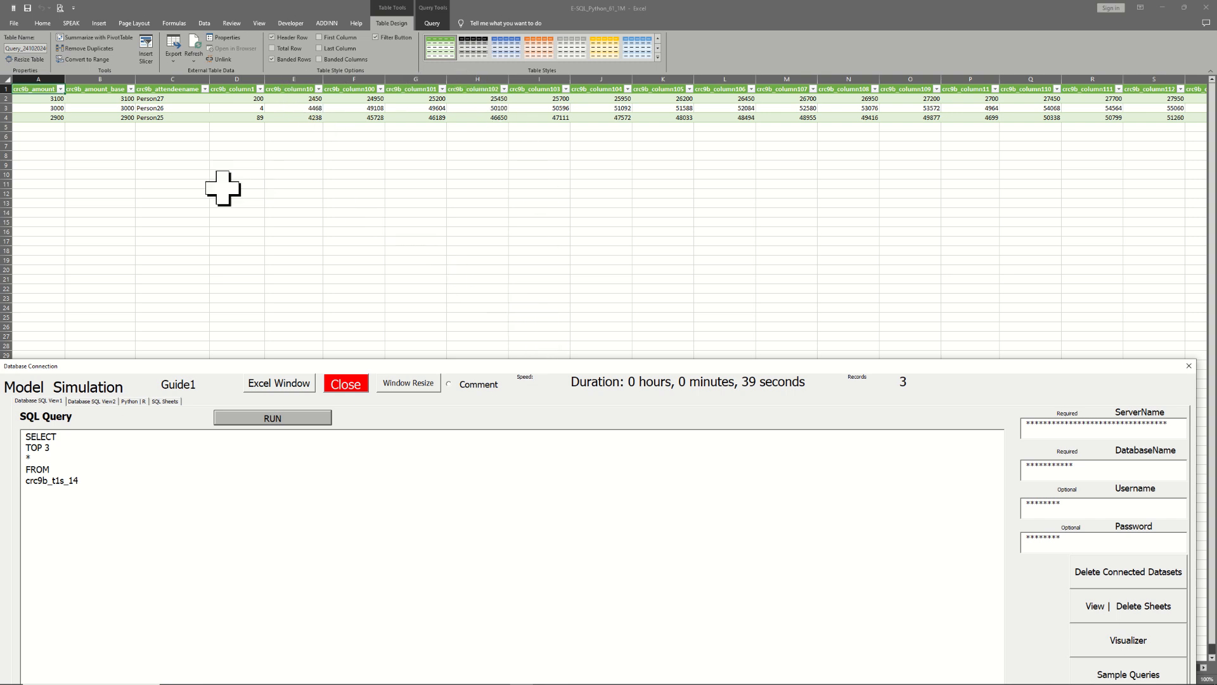
pyautogui.click(419, 383)
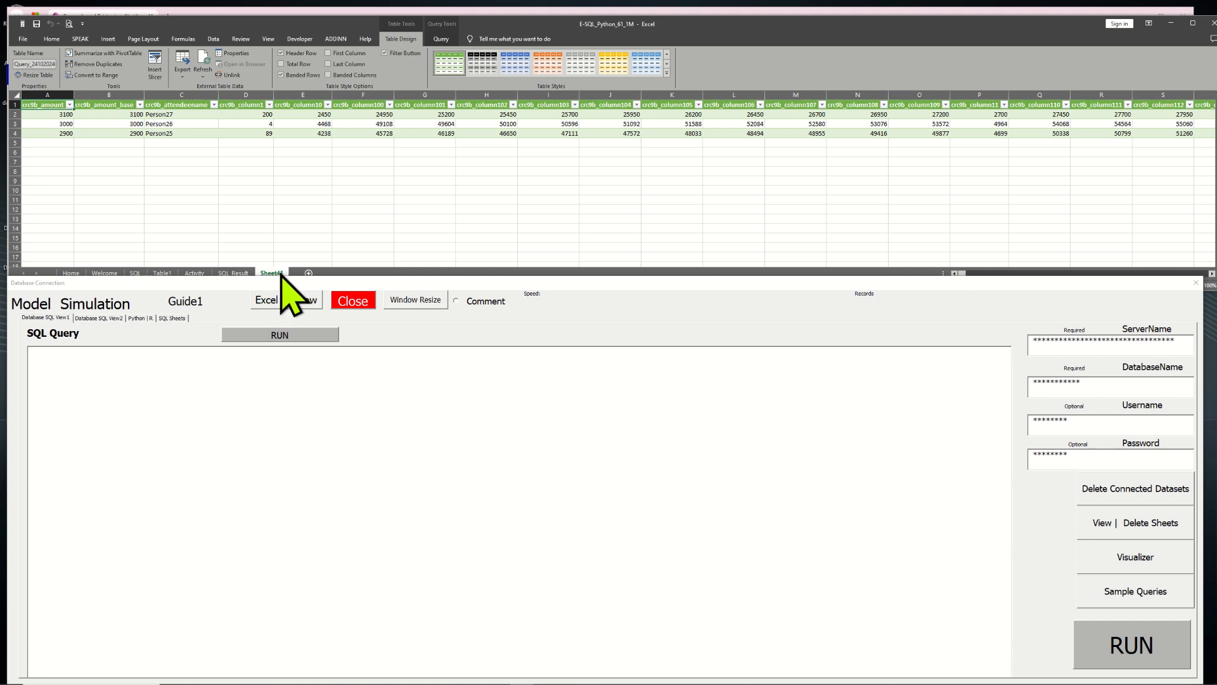
pyautogui.click(419, 395)
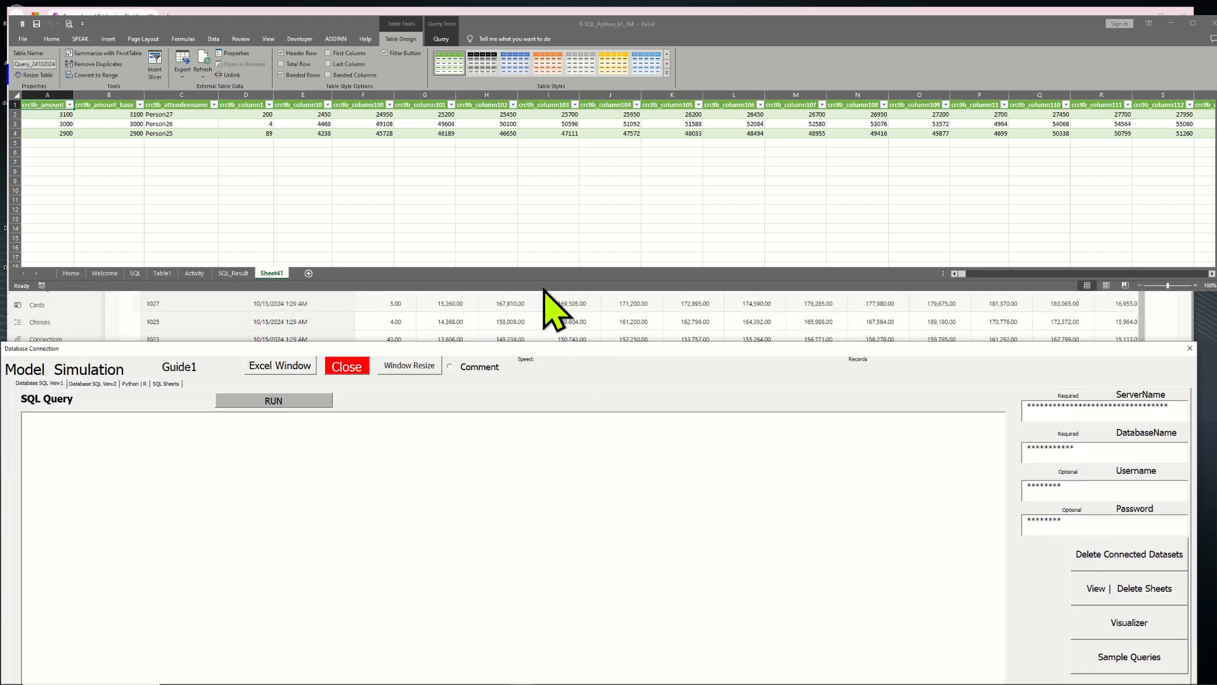
pyautogui.moveTo(549, 297); pyautogui.dragTo(562, 226)
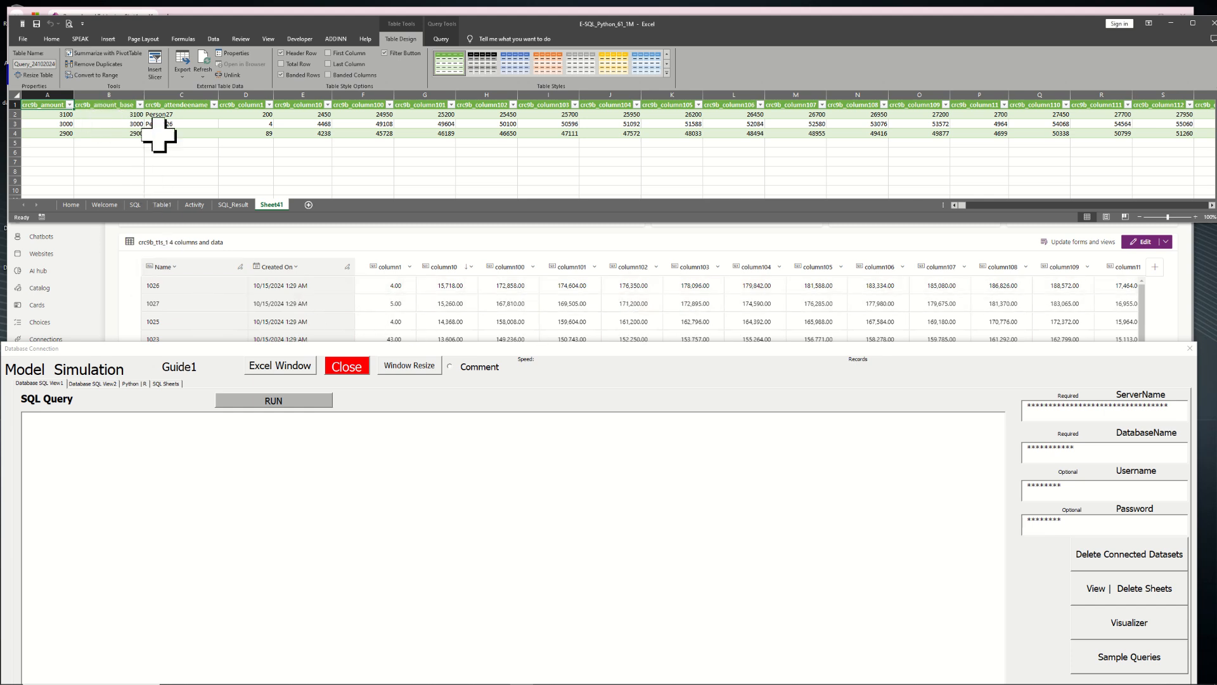
# Enter the SQL query SELECT TOP 3 * FROM crc9b_t1s_14 WHERE crc9b_amount_base >2900
pyautogui.moveTo(256, 148); pyautogui.dragTo(444, 153)
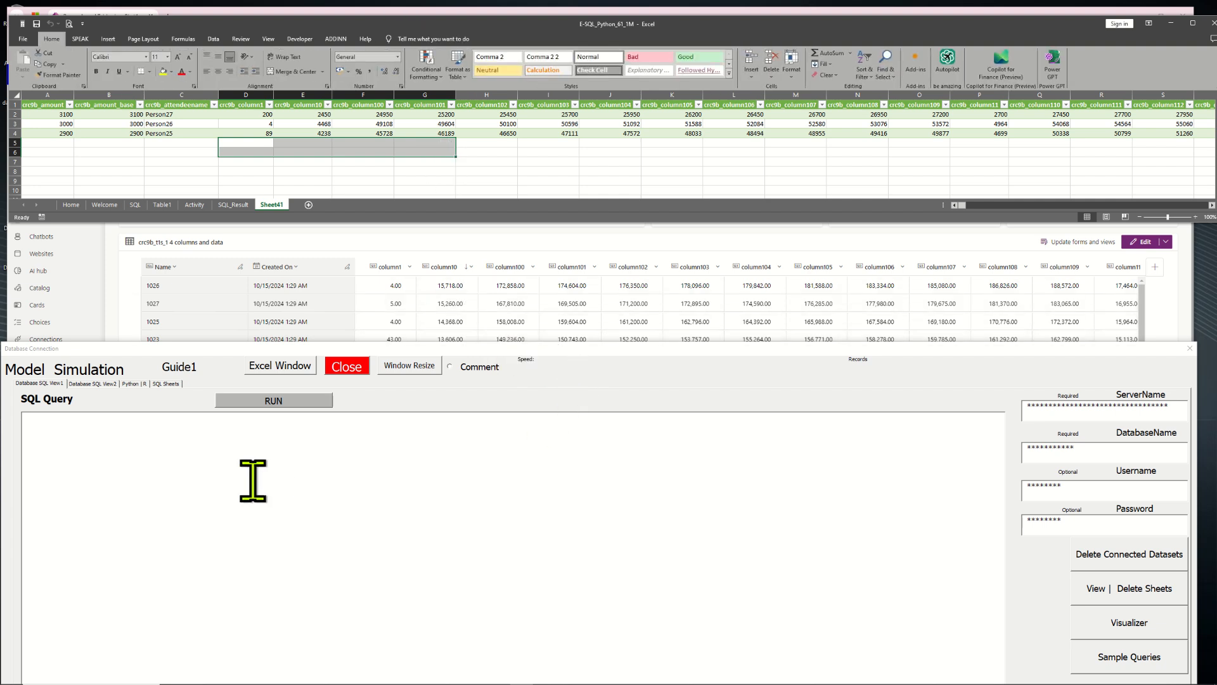
pyautogui.click(498, 156)
pyautogui.click(113, 438)
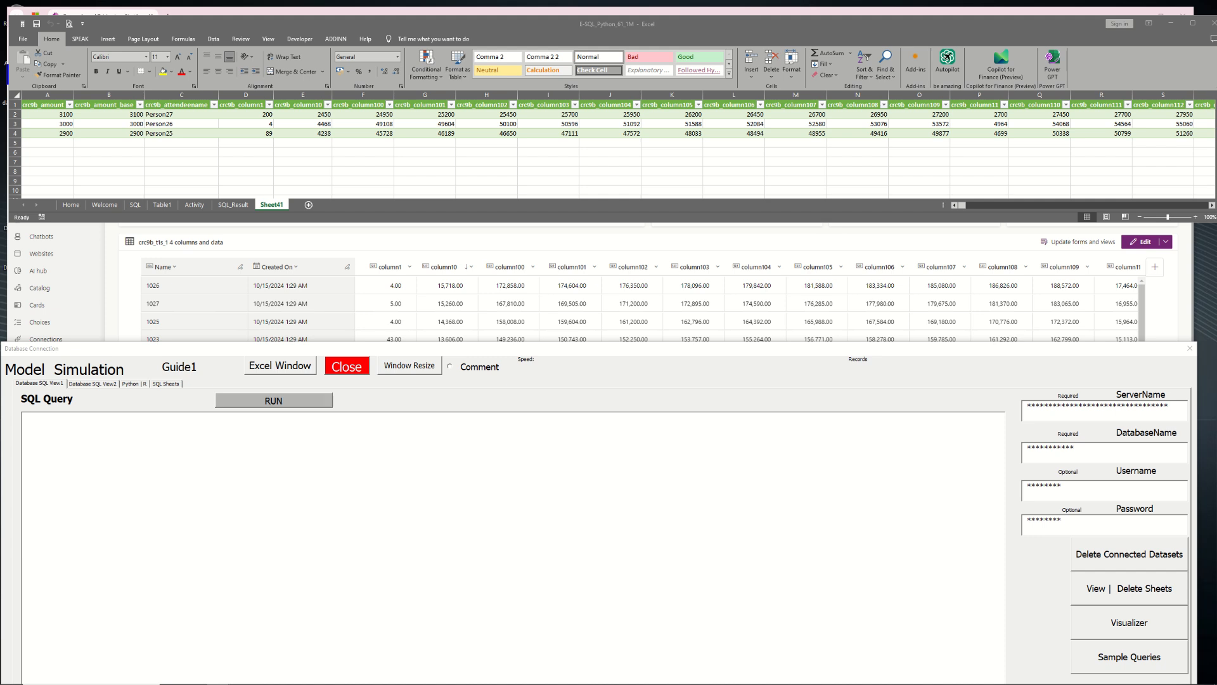
pyautogui.click(141, 454)
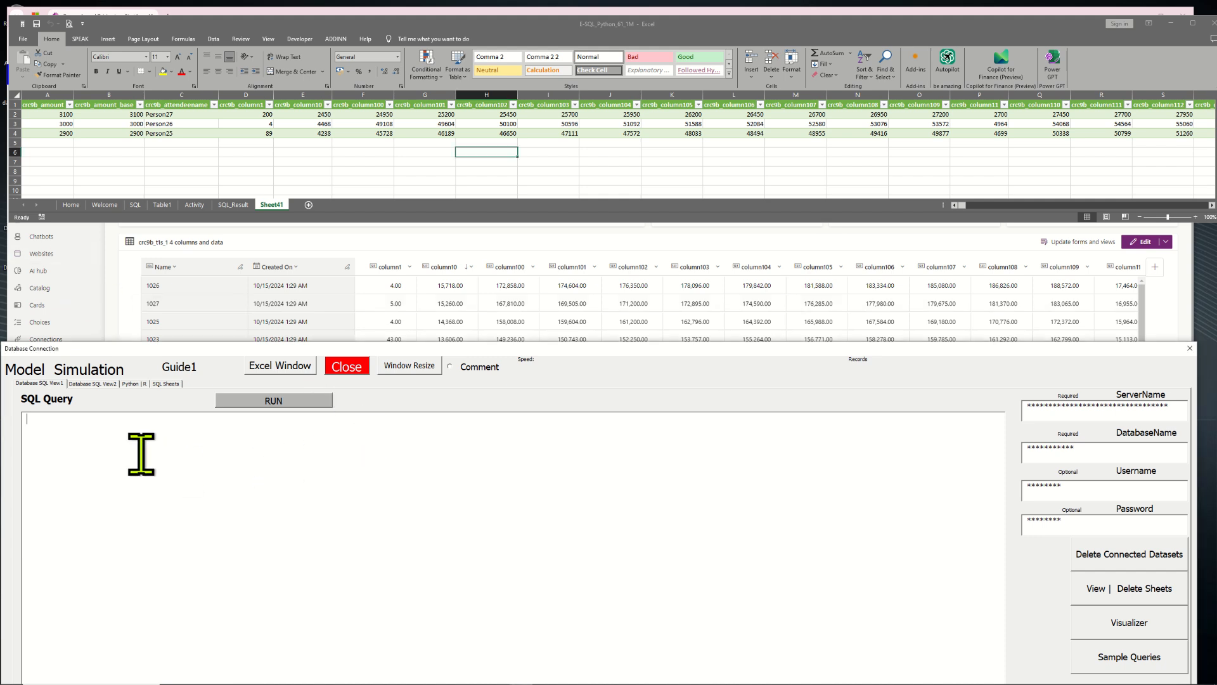
pyautogui.write('ELECT TOP 3 * FROM crc9b_t1s_14  WHERE crc9b_amount_base  >2900')
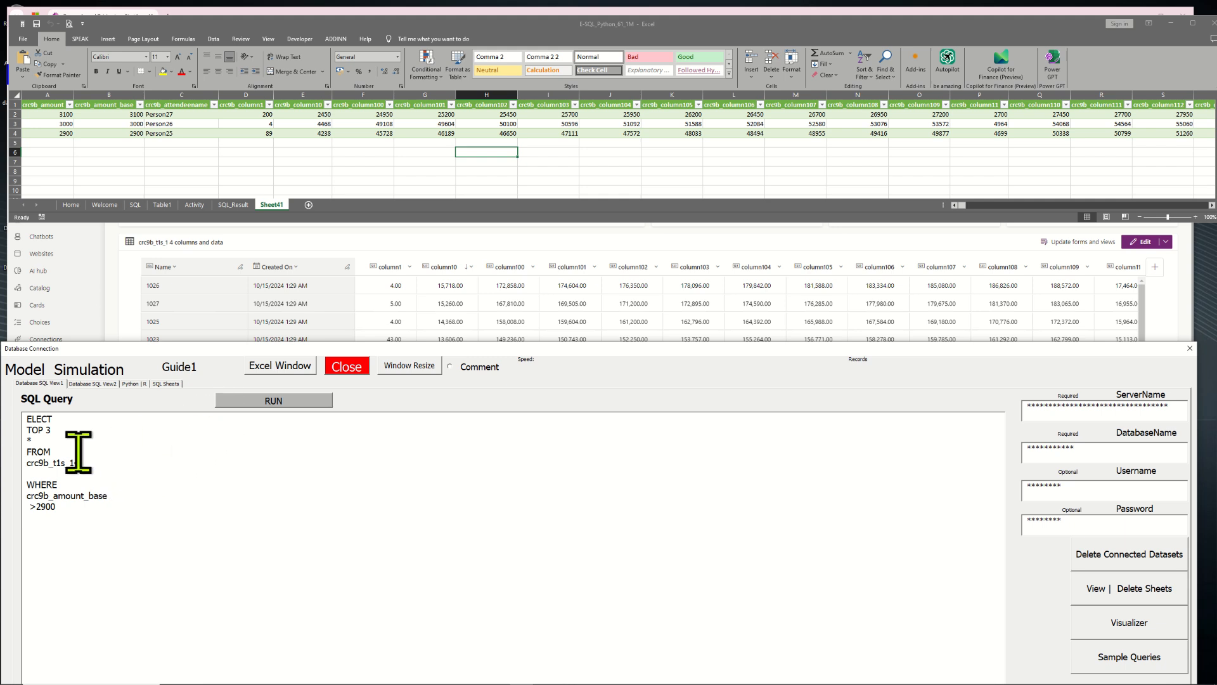
pyautogui.click(27, 419)
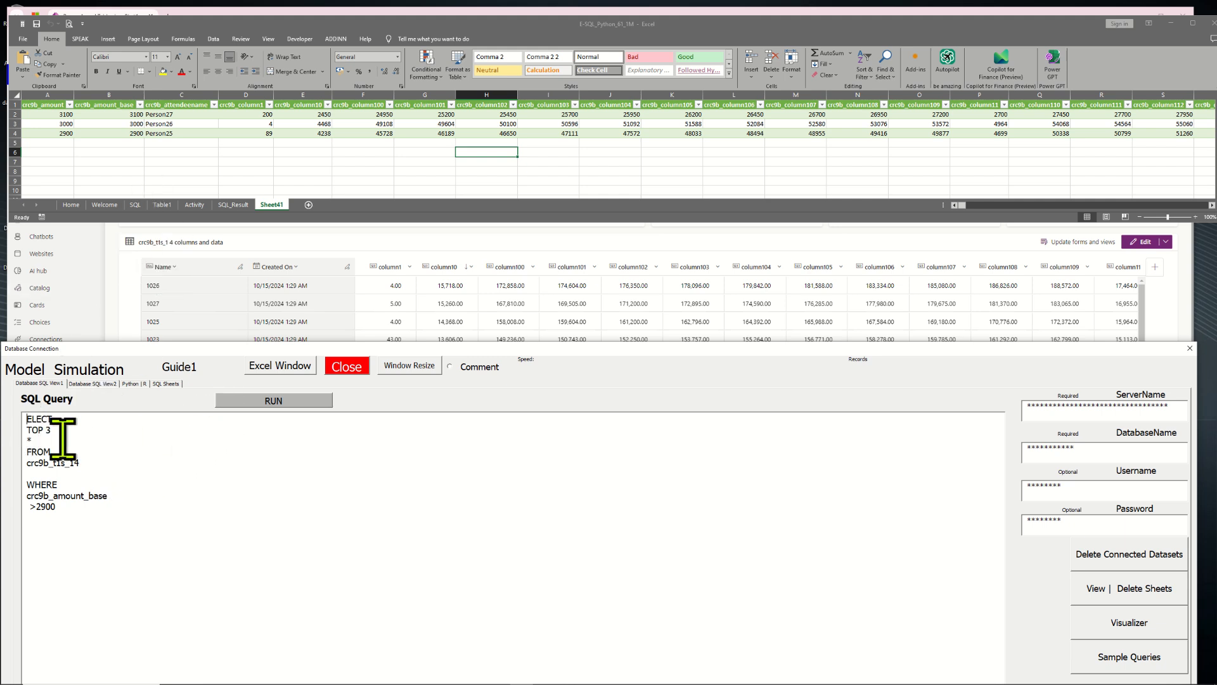
pyautogui.write('S')
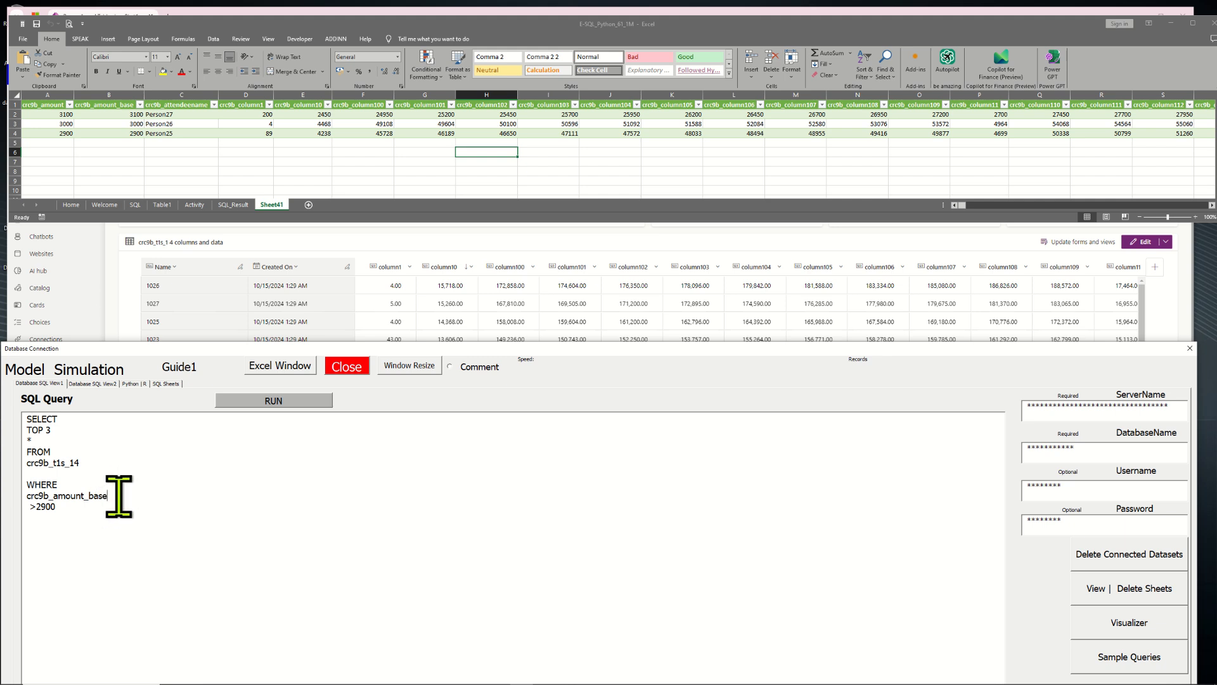
# Highlight the whole crc9b_amount_base column of the query result with a yellow fill and black font
pyautogui.click(126, 95)
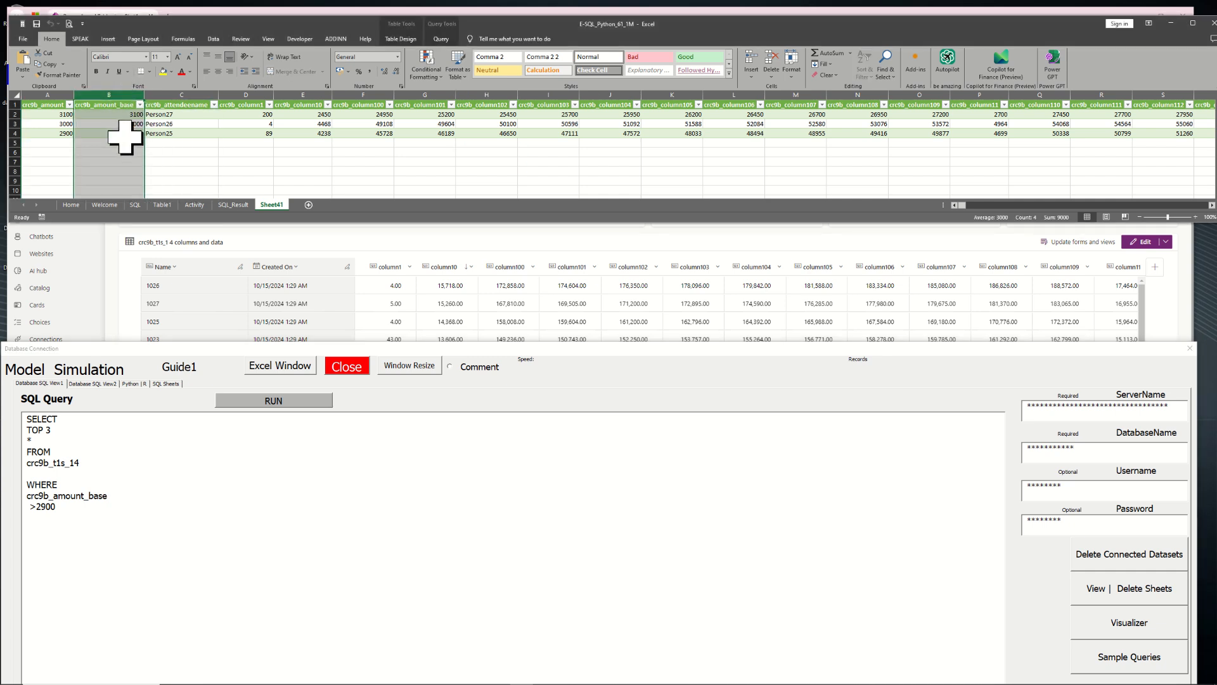
pyautogui.click(163, 71)
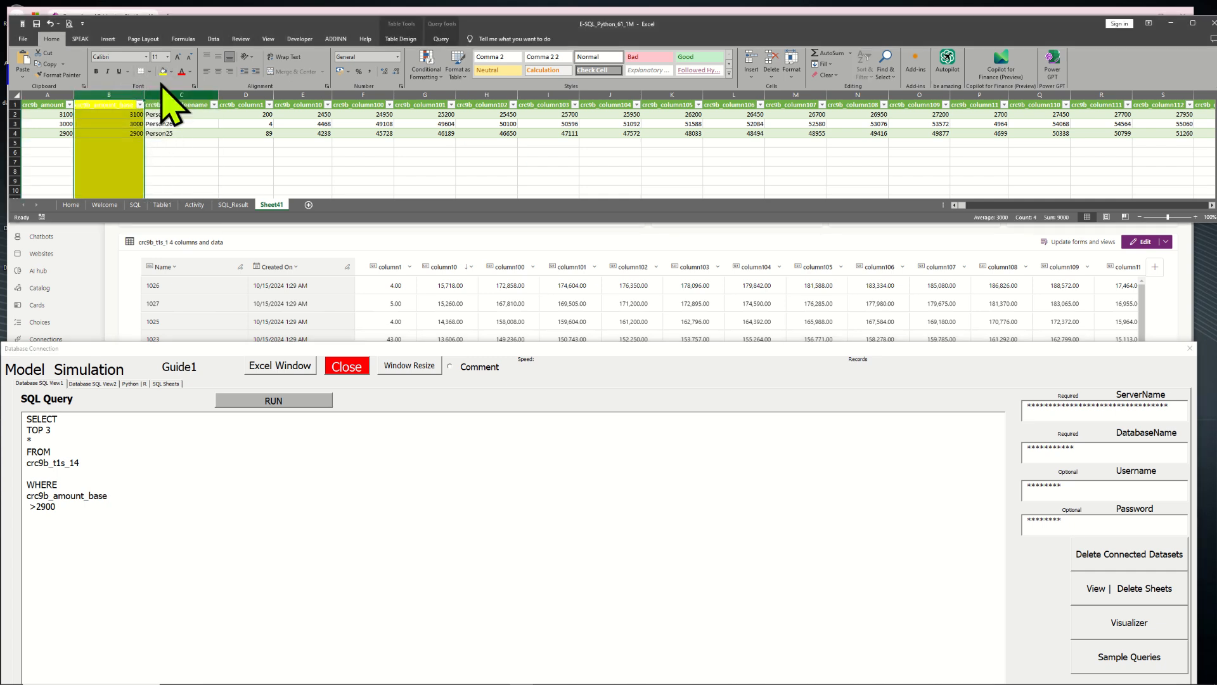
pyautogui.click(189, 72)
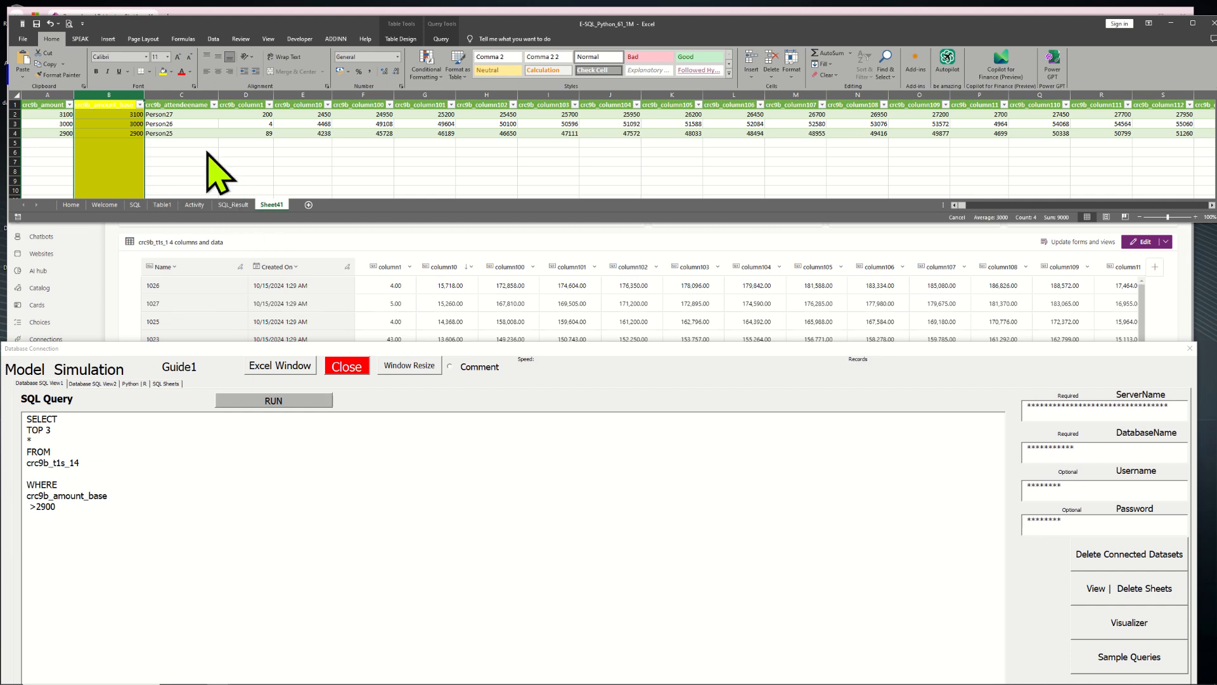
pyautogui.click(190, 71)
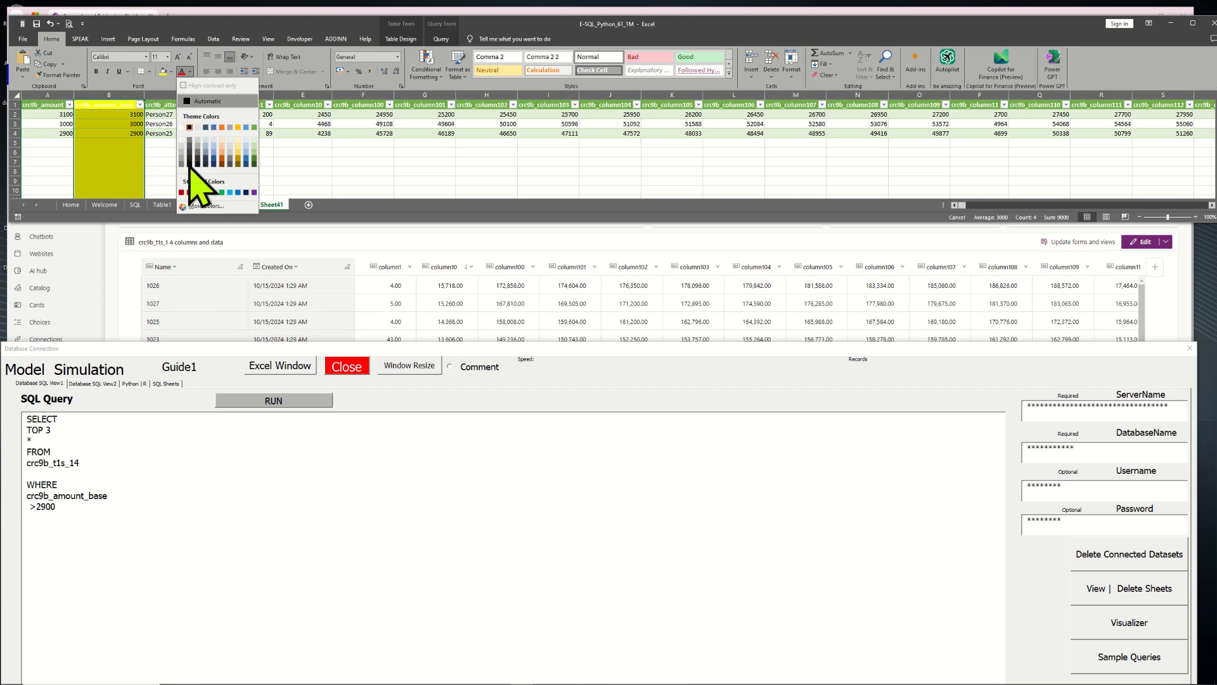
pyautogui.click(339, 156)
pyautogui.click(154, 152)
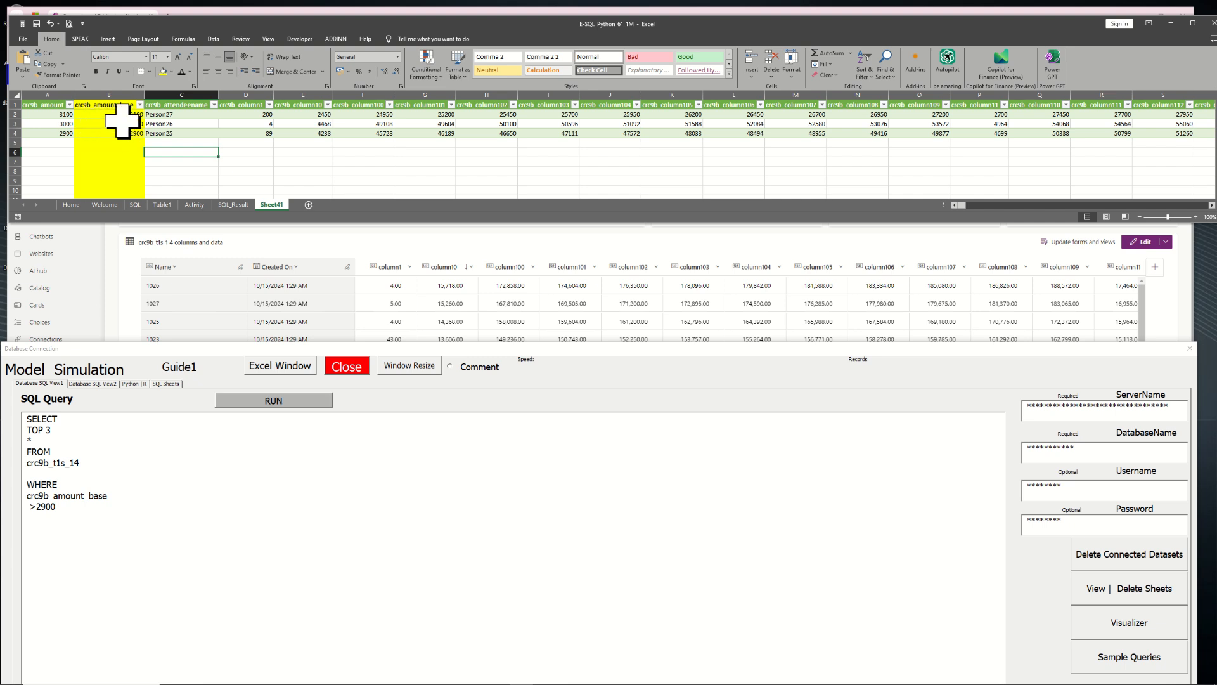
# Fill the crc9b_amount_base cells that meet the >2900 condition, 3100 and 3000, with green
pyautogui.moveTo(89, 462); pyautogui.dragTo(24, 418)
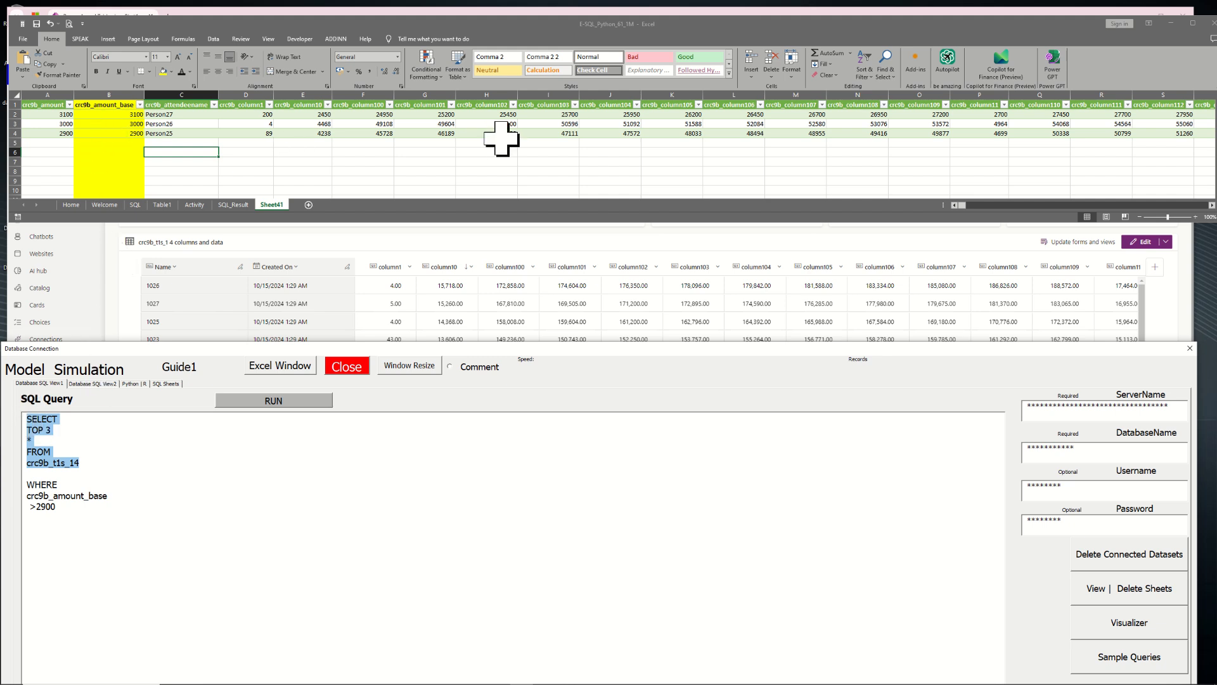
pyautogui.click(121, 509)
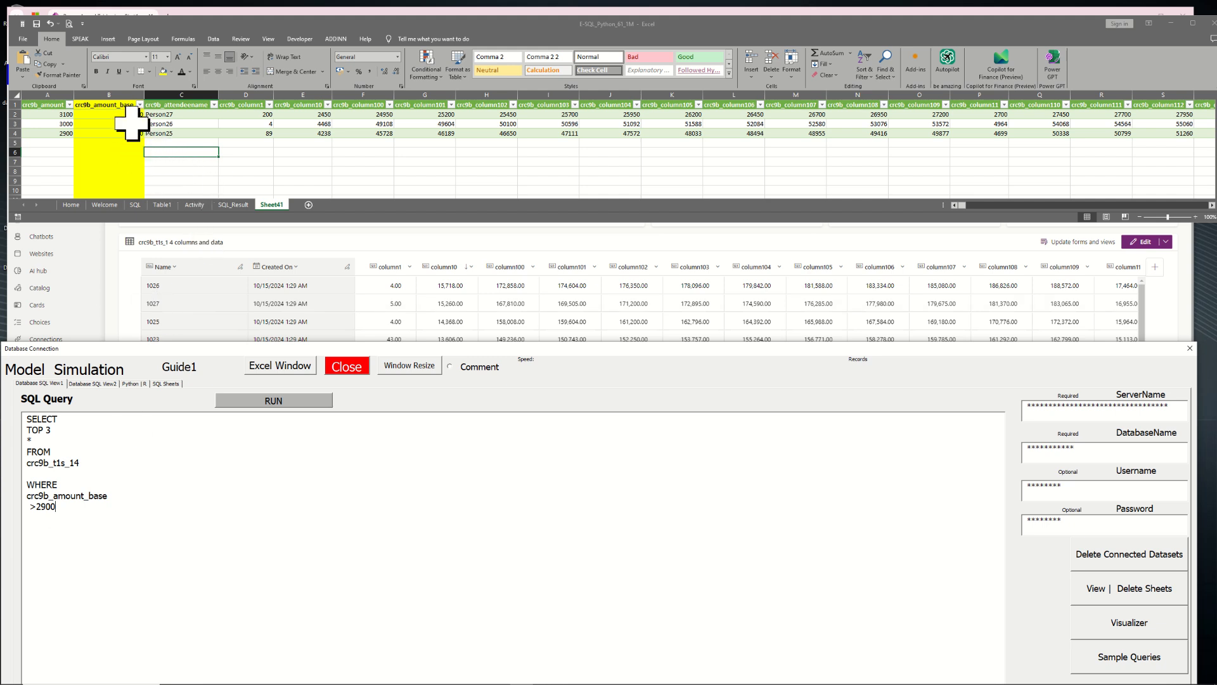
pyautogui.moveTo(131, 115); pyautogui.dragTo(131, 123)
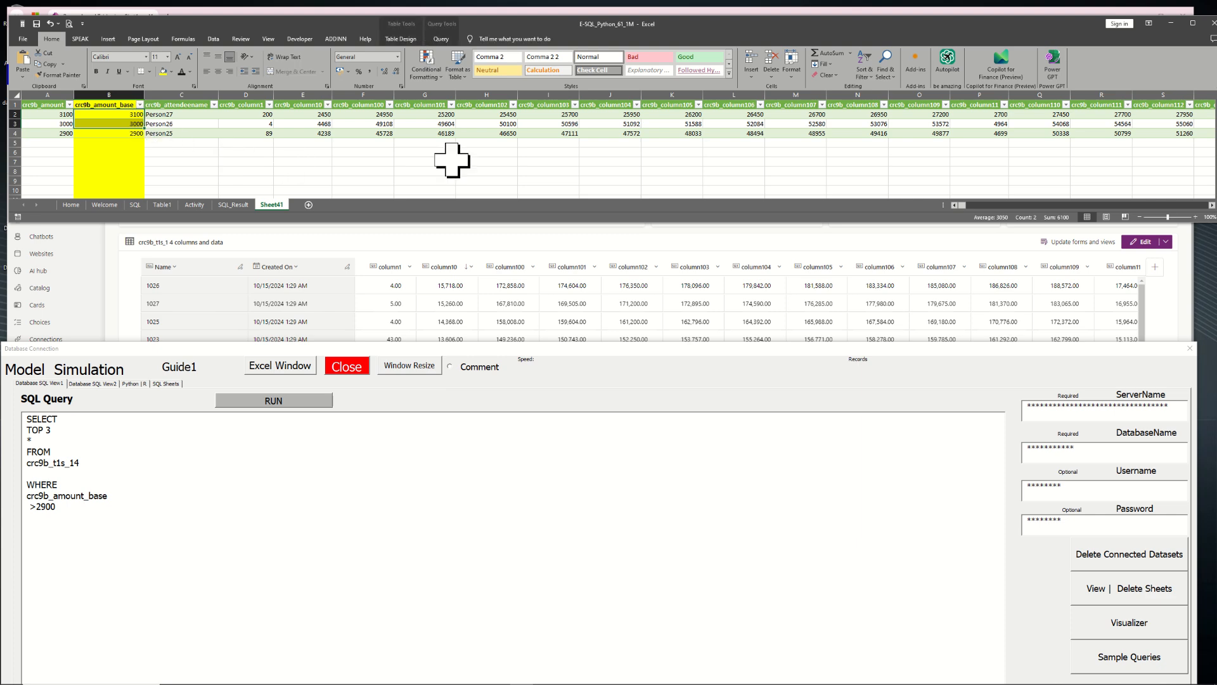
pyautogui.moveTo(1172, 217); pyautogui.dragTo(1177, 220)
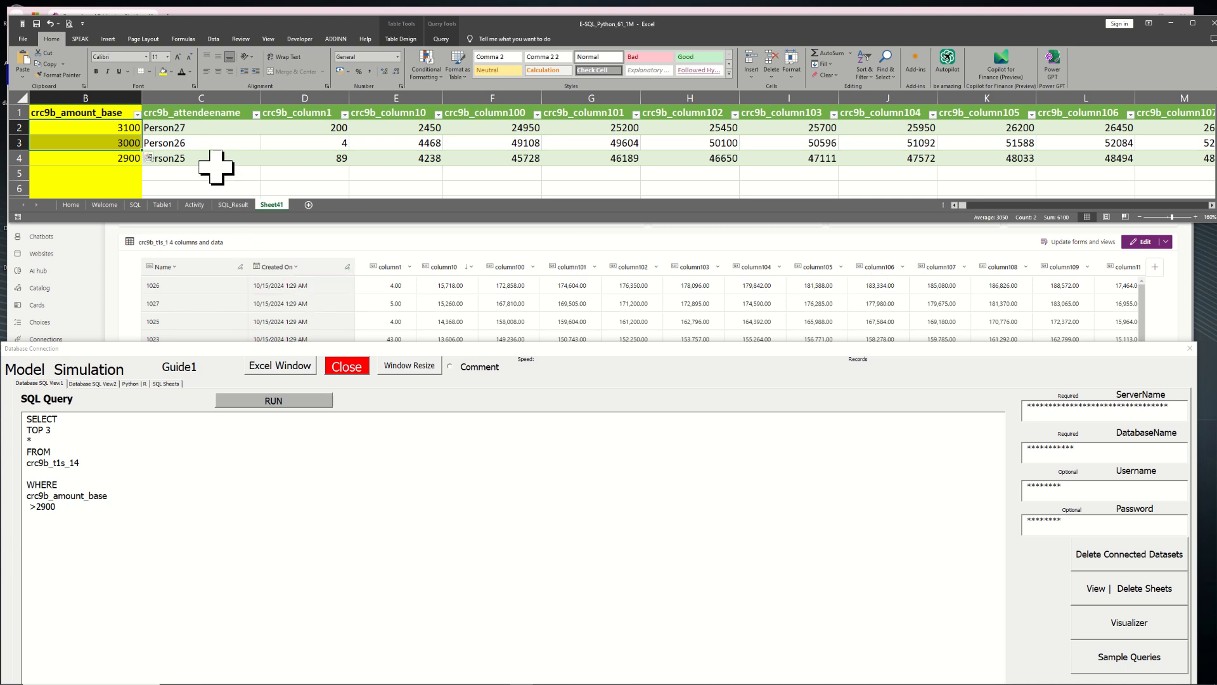
pyautogui.moveTo(202, 172); pyautogui.dragTo(32, 170)
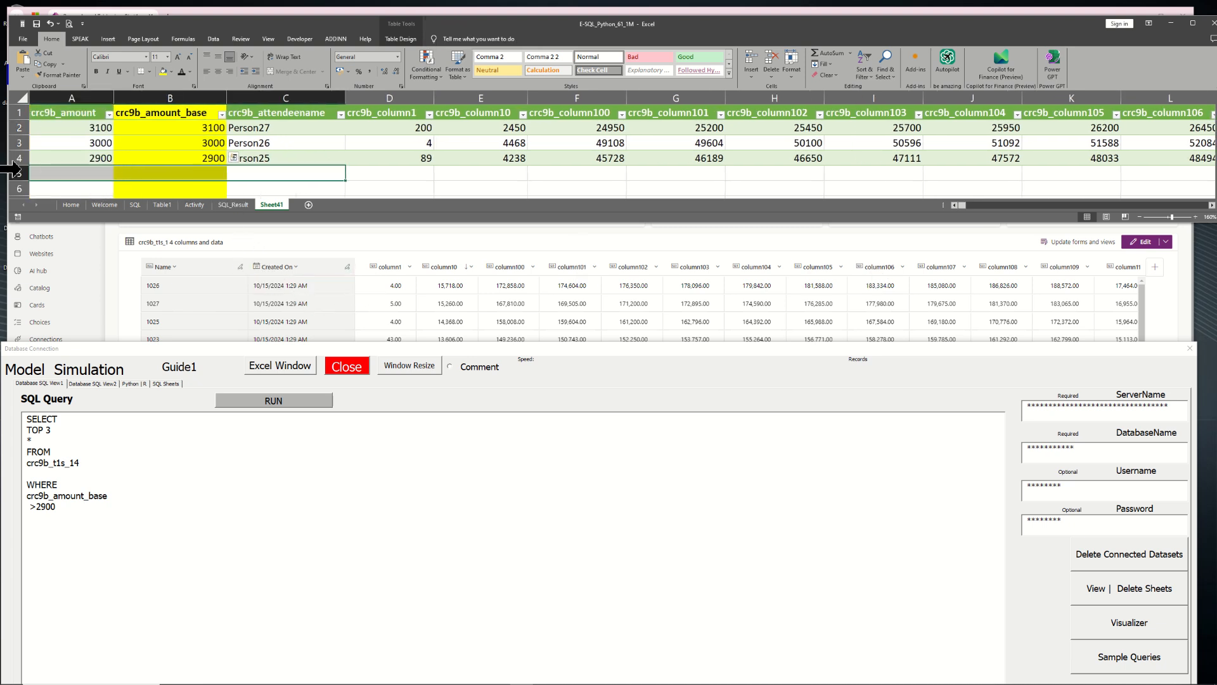
pyautogui.moveTo(203, 127); pyautogui.dragTo(202, 143)
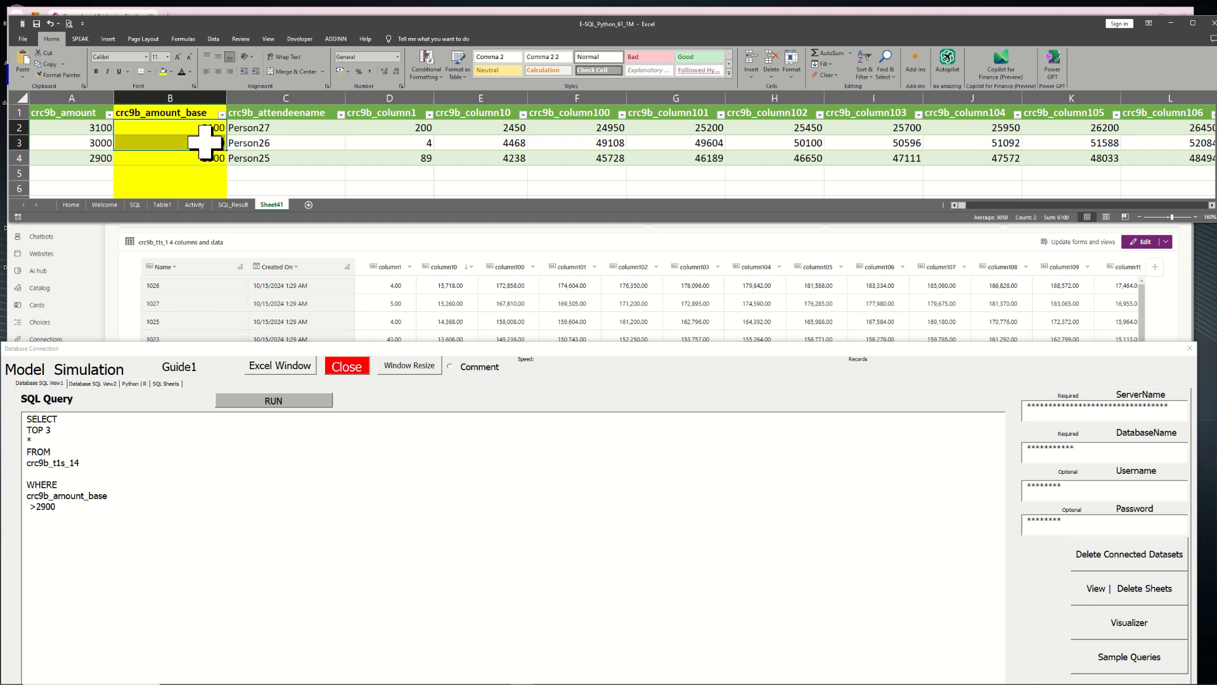
pyautogui.click(172, 72)
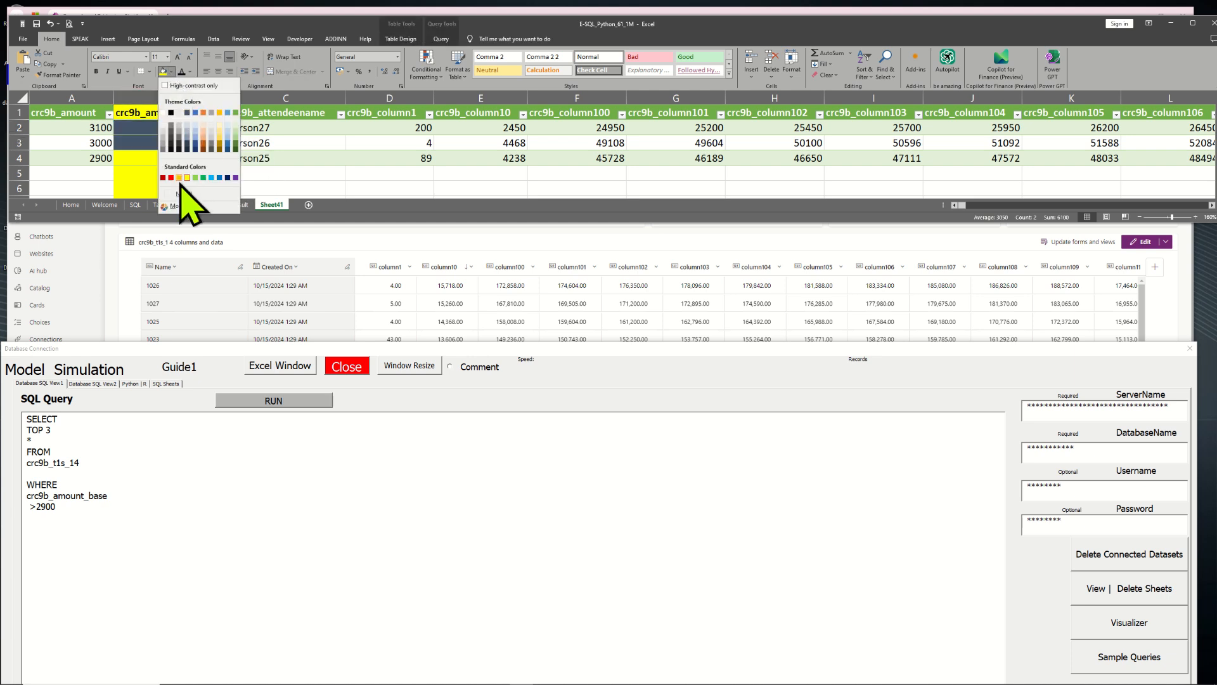
pyautogui.click(203, 178)
pyautogui.click(288, 158)
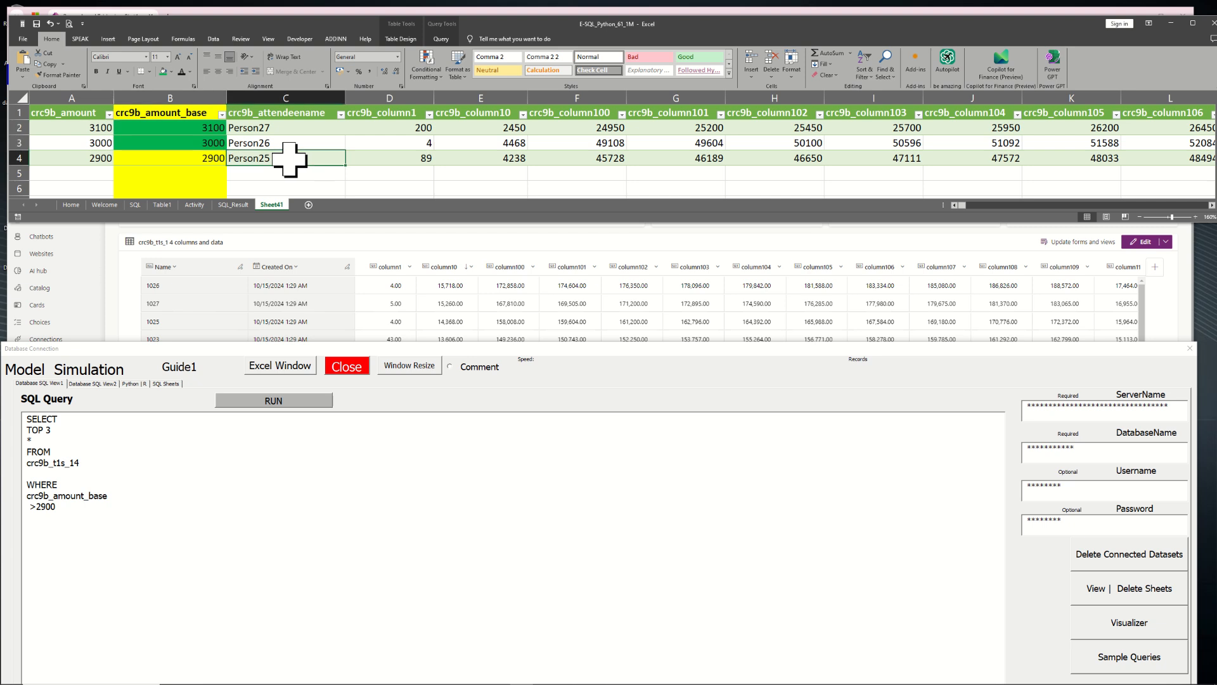
# Run the query with the WHERE clause to load its records into a new sheet and compare them with Sheet41
pyautogui.moveTo(78, 526); pyautogui.dragTo(27, 489)
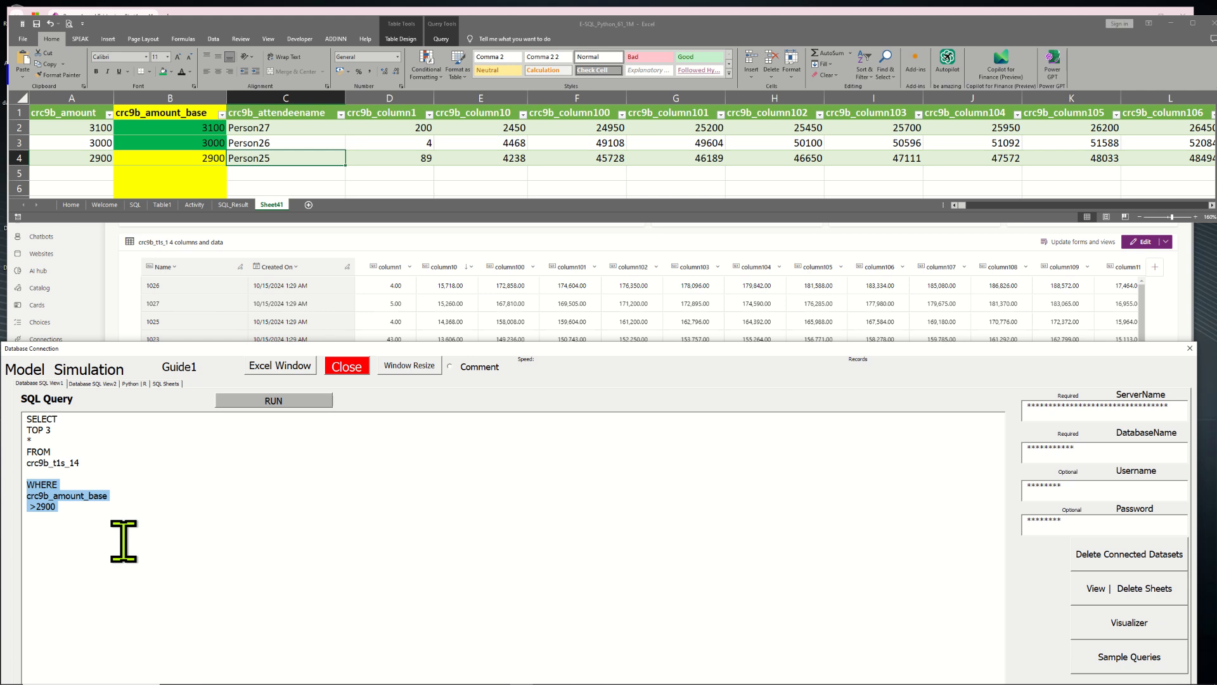
pyautogui.click(284, 402)
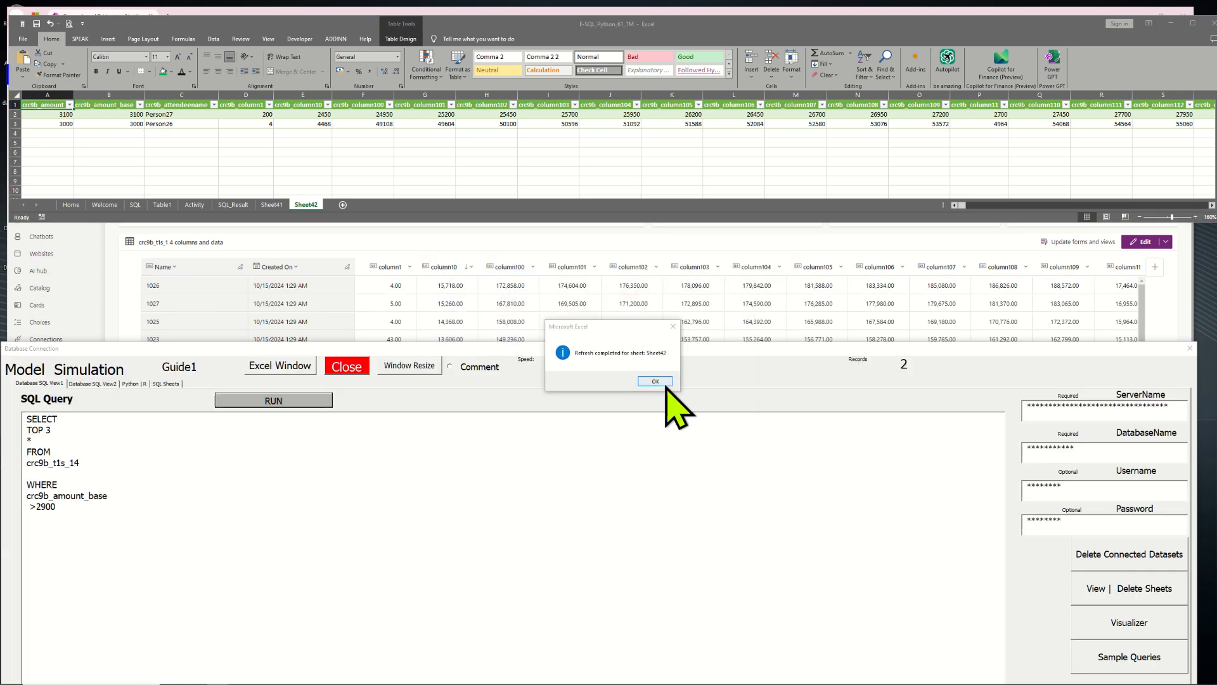
pyautogui.click(659, 382)
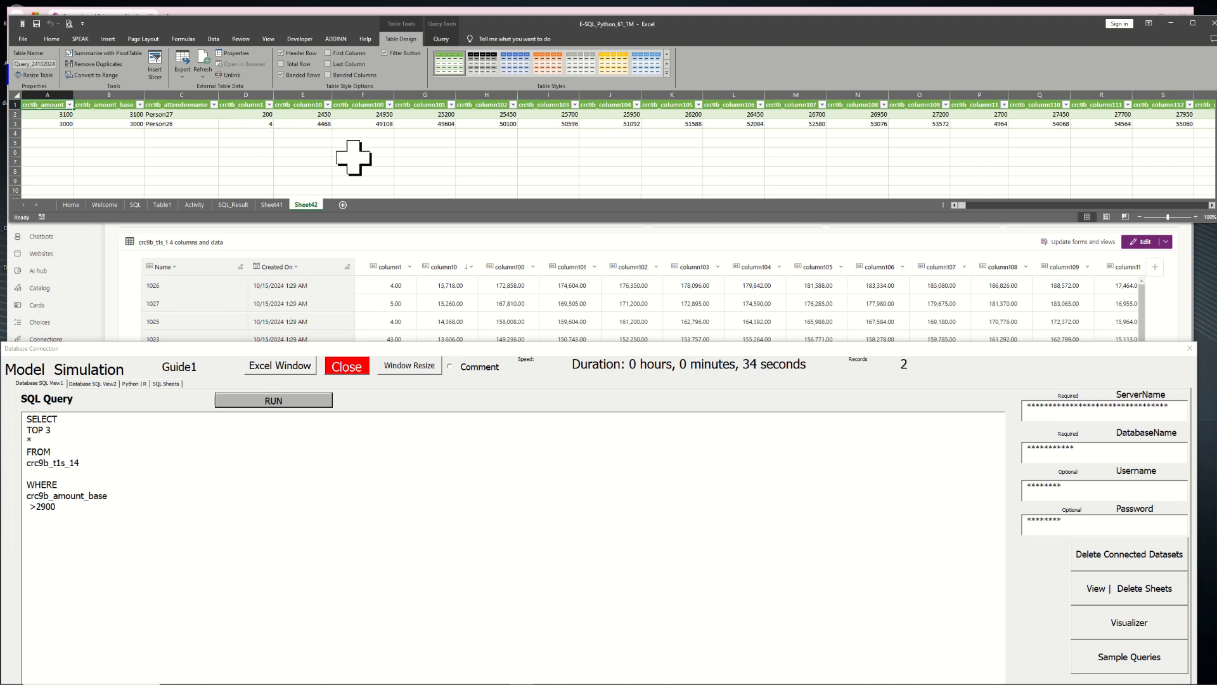
pyautogui.click(270, 206)
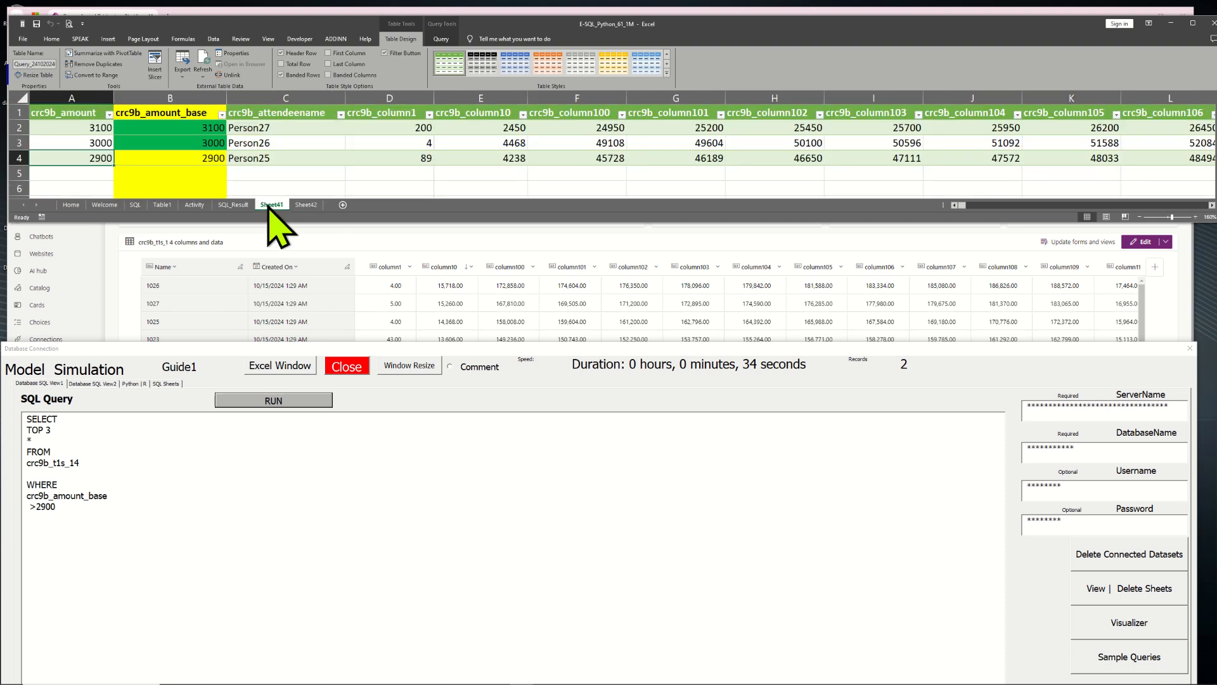
pyautogui.click(306, 205)
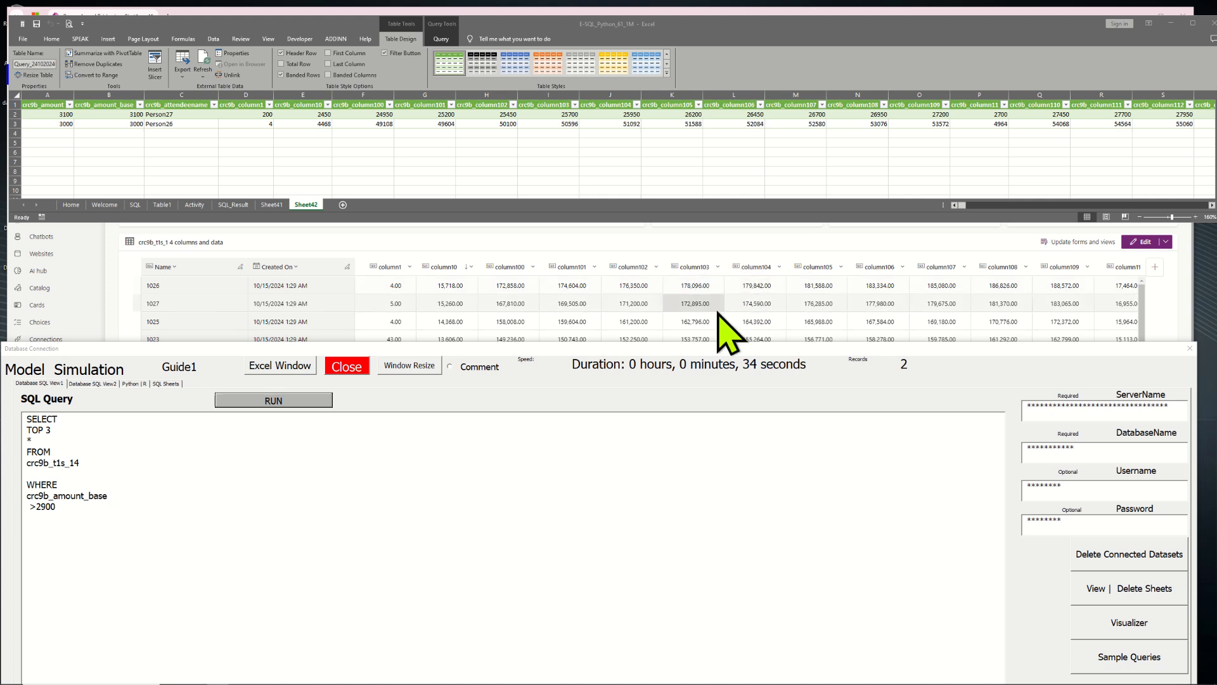
# Lower the Database Connection form and replace the query with SELECT TOP 3 crc9b_column103, crc9b_column104 FROM crc9b_t1s_14
pyautogui.moveTo(710, 348); pyautogui.dragTo(716, 390)
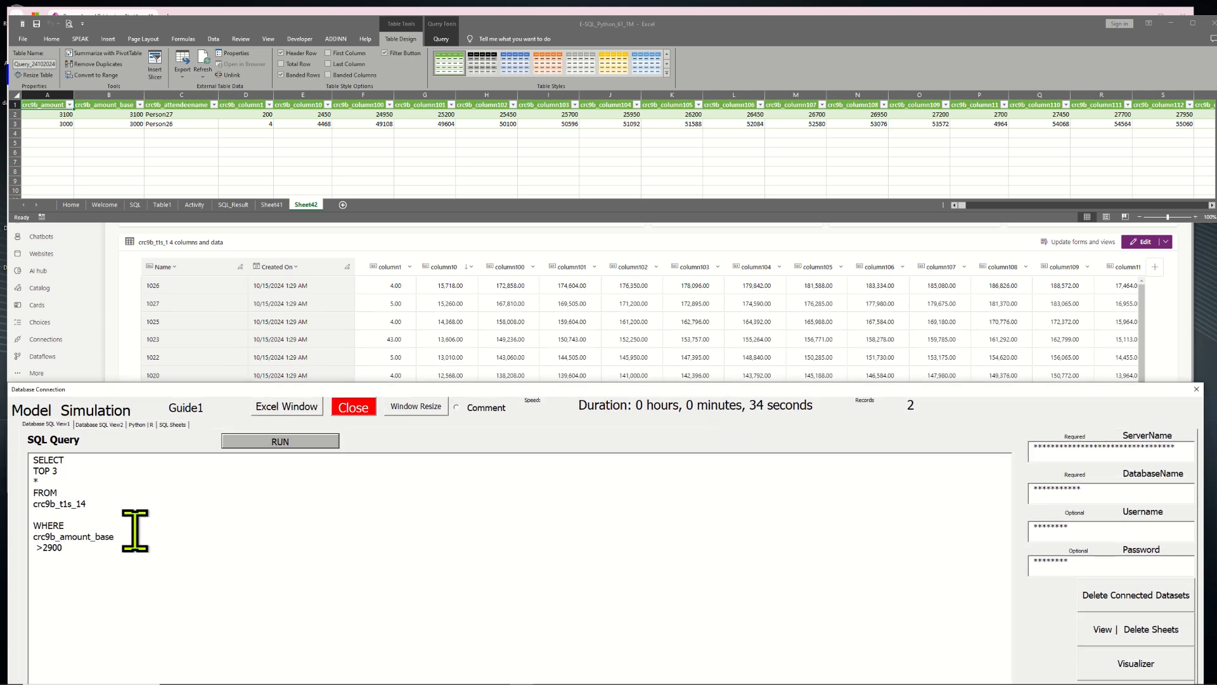
pyautogui.moveTo(100, 562); pyautogui.dragTo(29, 426)
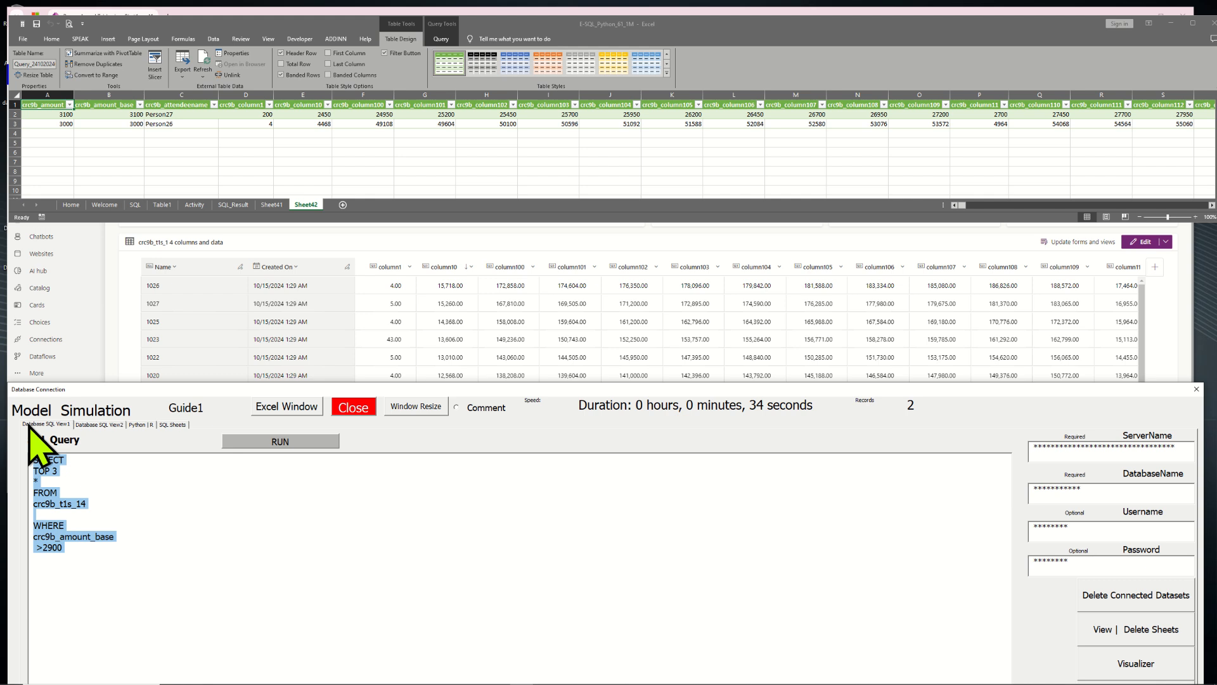
pyautogui.write('SELECT TOP 3 crc9b_column103, crc9b_column104 FROM crc9b_t1s_14')
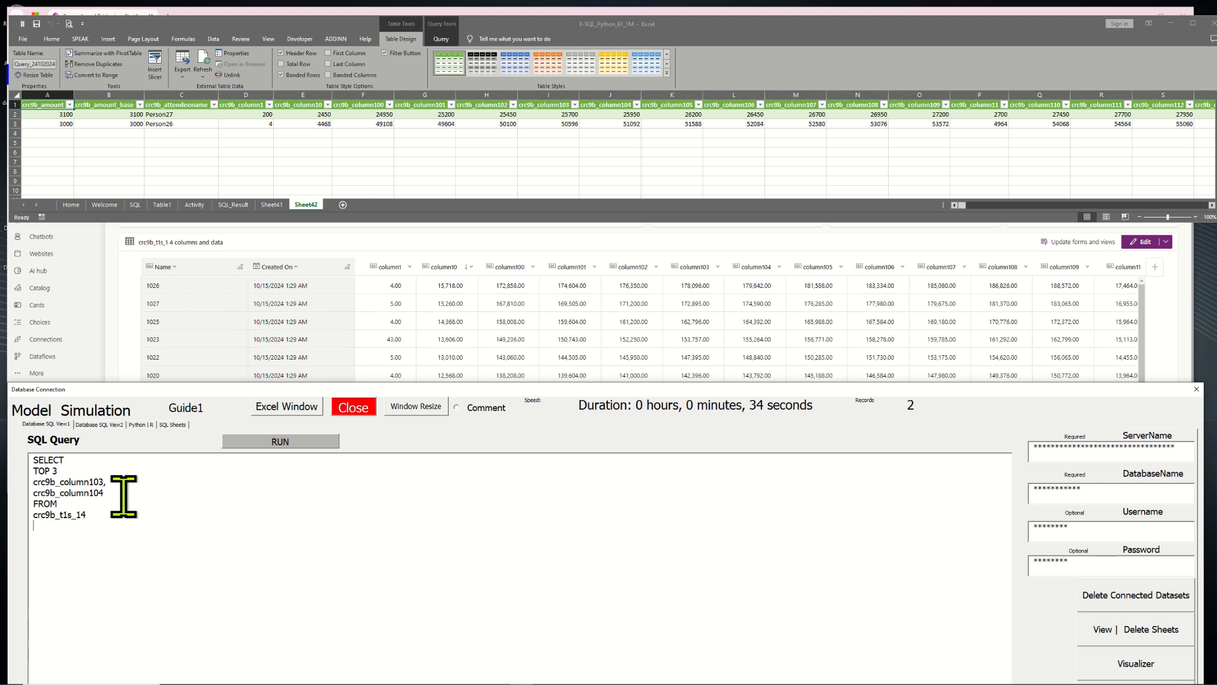
# Check the query's two column names and its FROM clause, and run it to load the records into a new sheet
pyautogui.moveTo(123, 496); pyautogui.dragTo(21, 483)
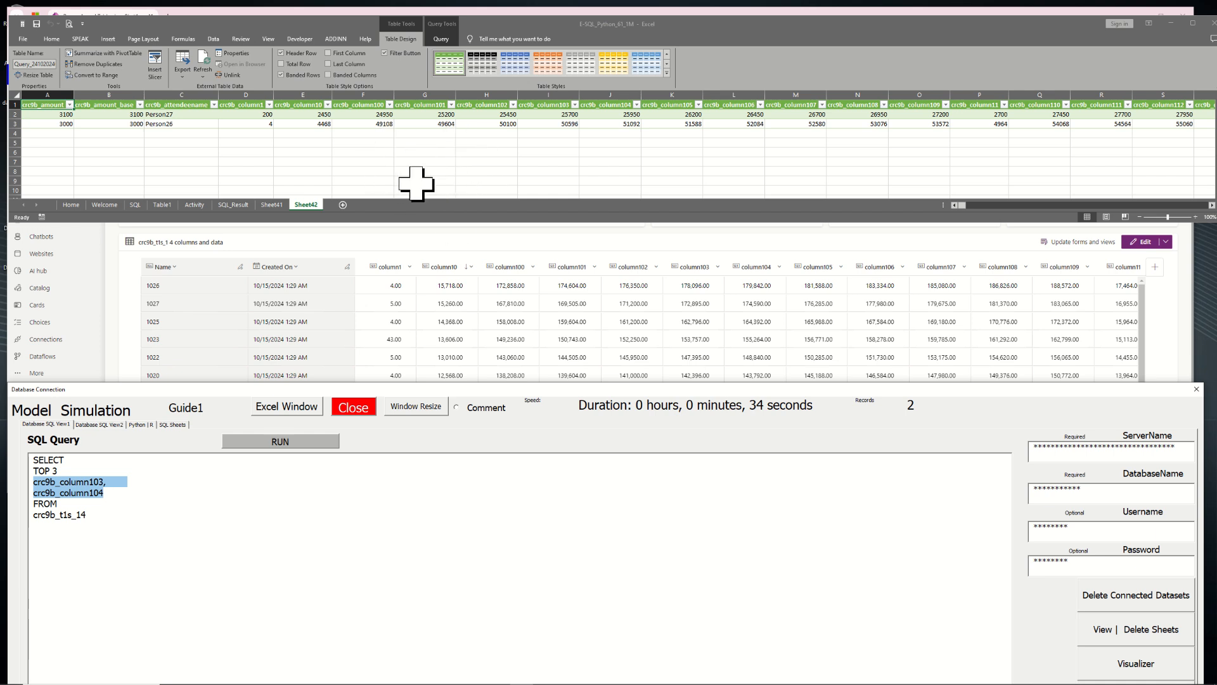
pyautogui.click(102, 528)
pyautogui.moveTo(100, 508); pyautogui.dragTo(28, 503)
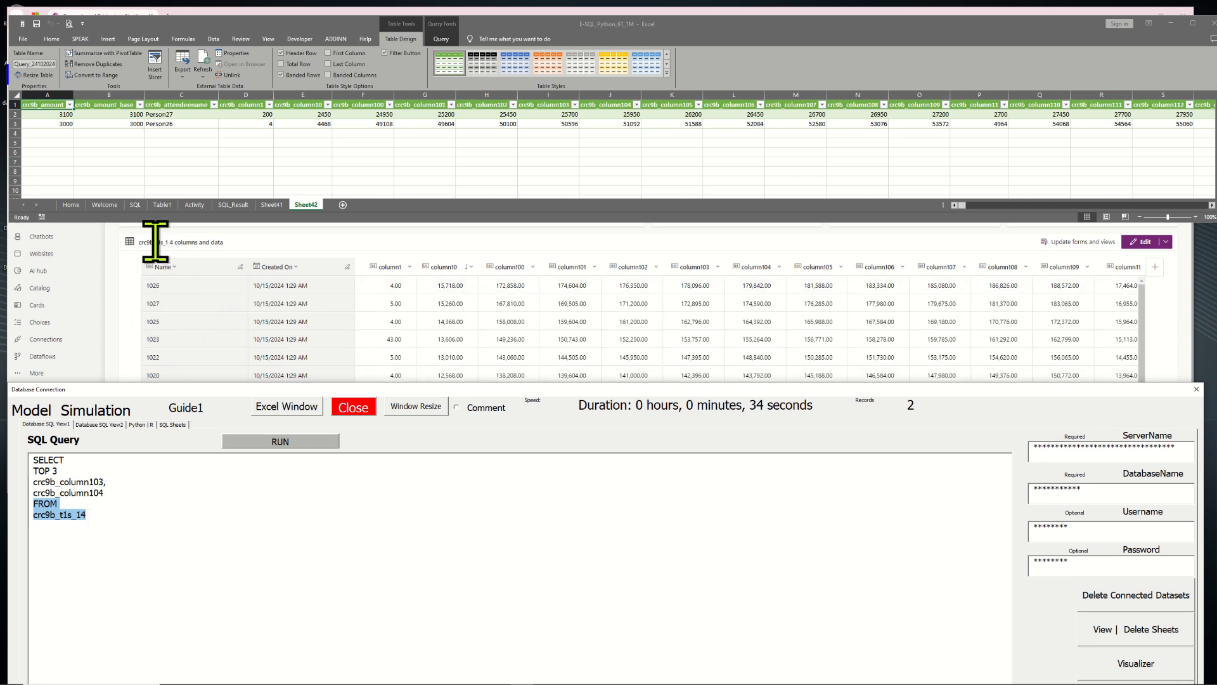
pyautogui.click(282, 442)
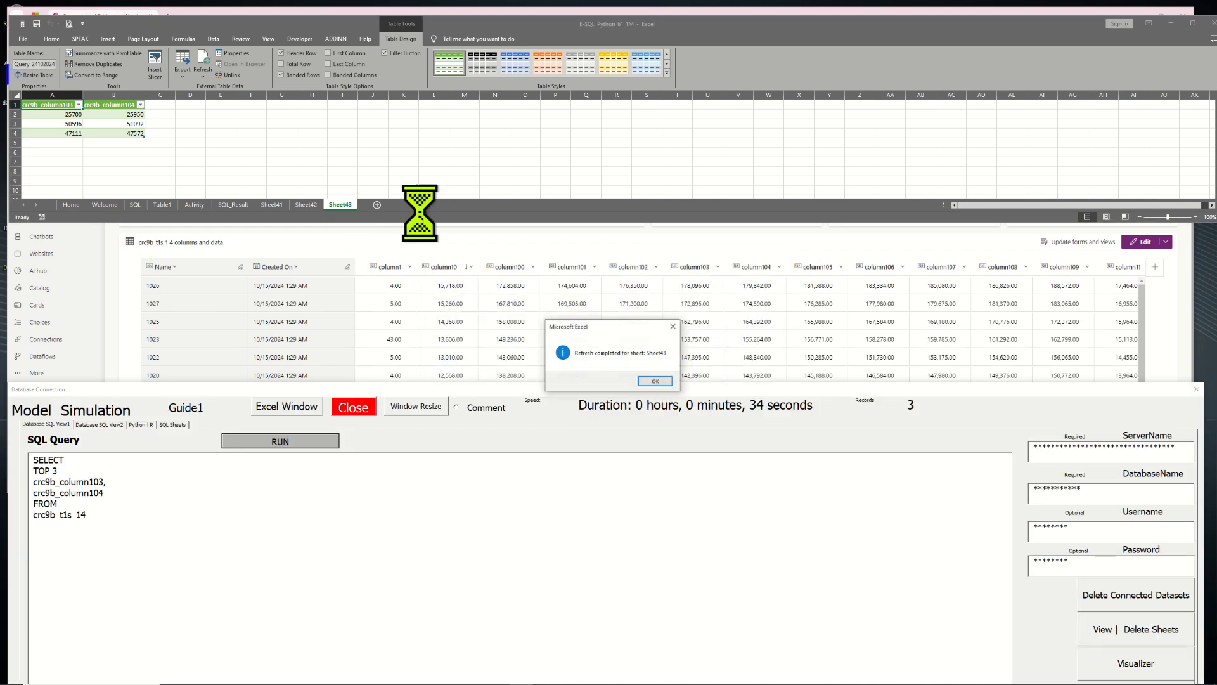
pyautogui.click(653, 382)
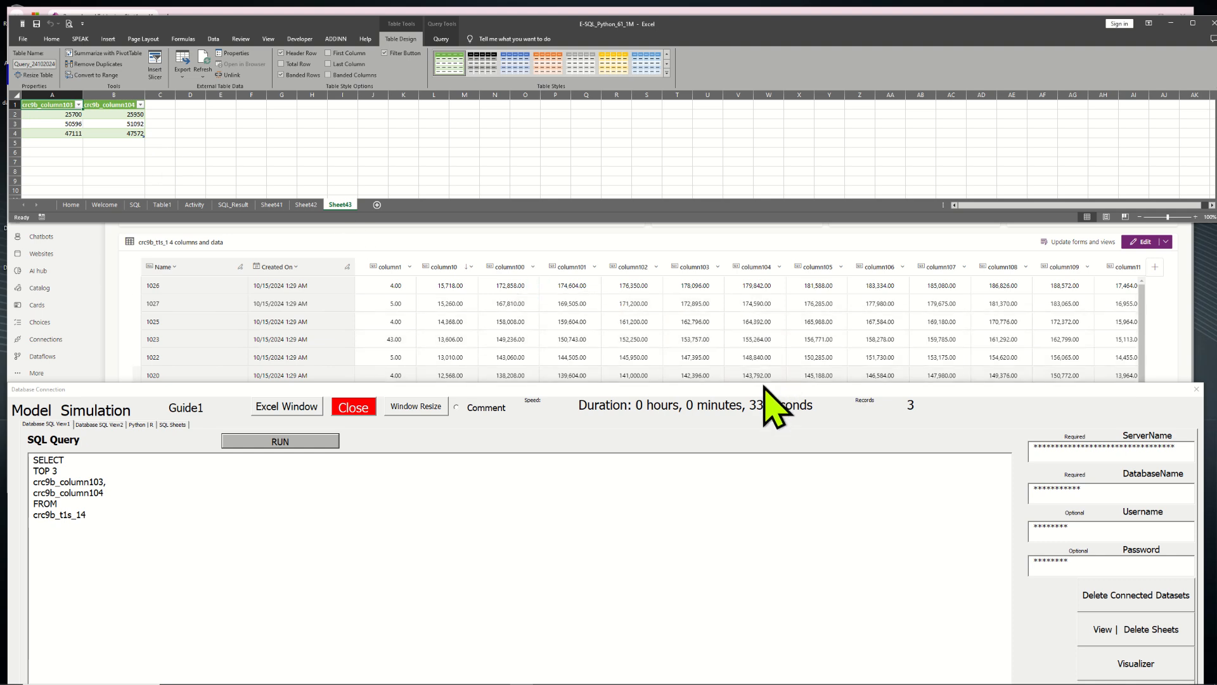
# Lower the Database Connection form, remove TOP 3 from the query and run it to load all records into a new sheet
pyautogui.moveTo(772, 403); pyautogui.dragTo(767, 452)
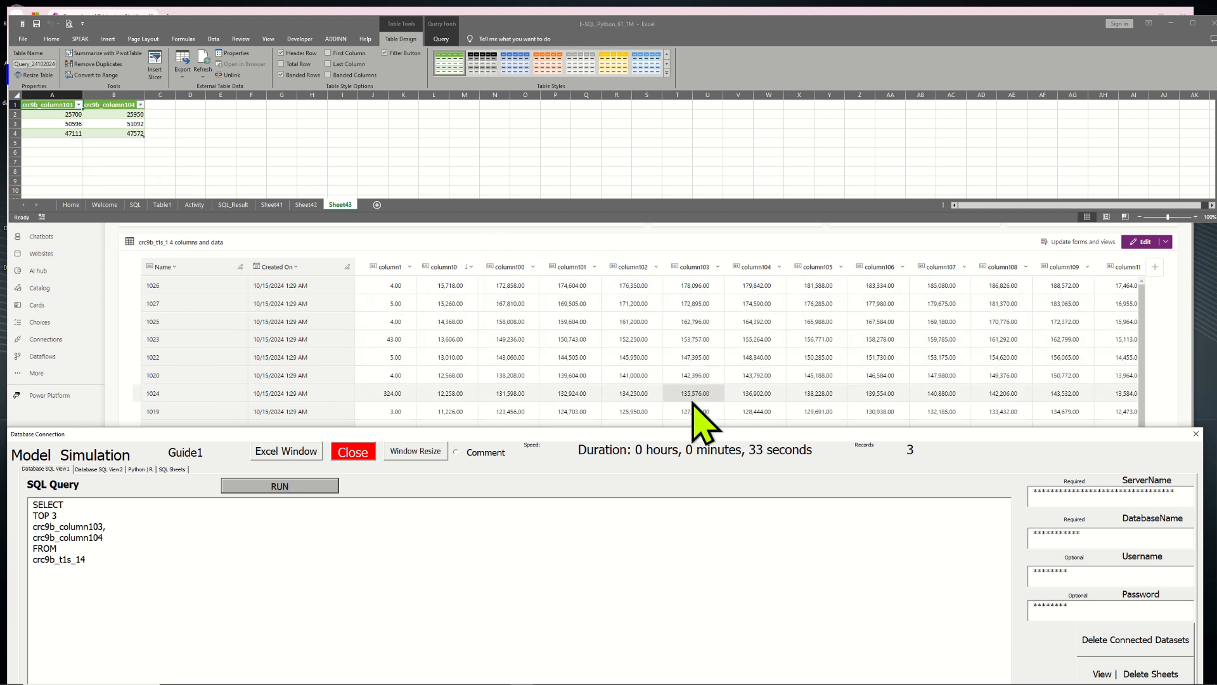
pyautogui.moveTo(59, 516); pyautogui.dragTo(33, 515)
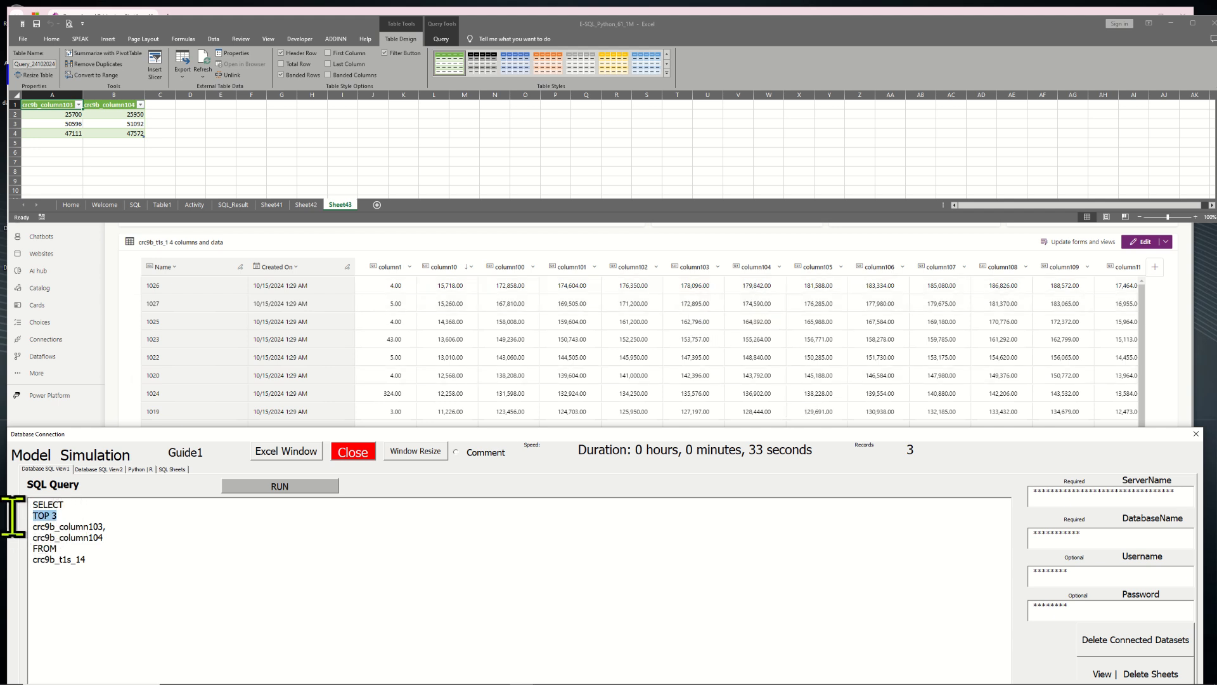
pyautogui.press('BackSpace')
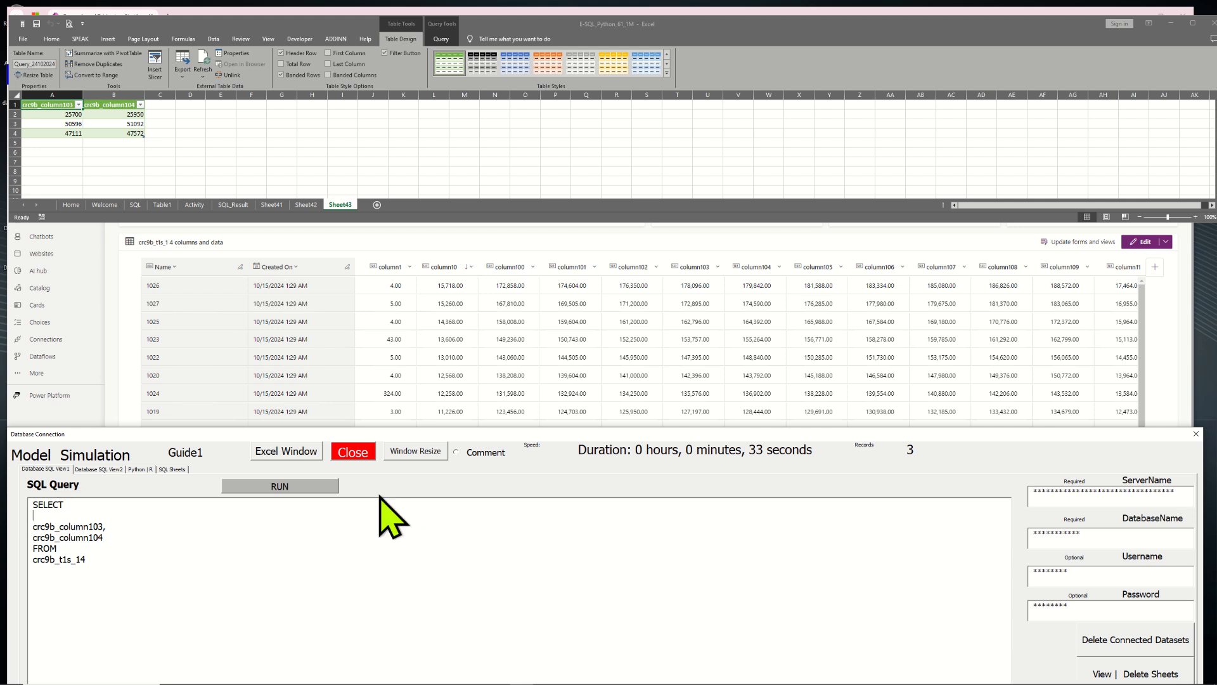
pyautogui.click(298, 486)
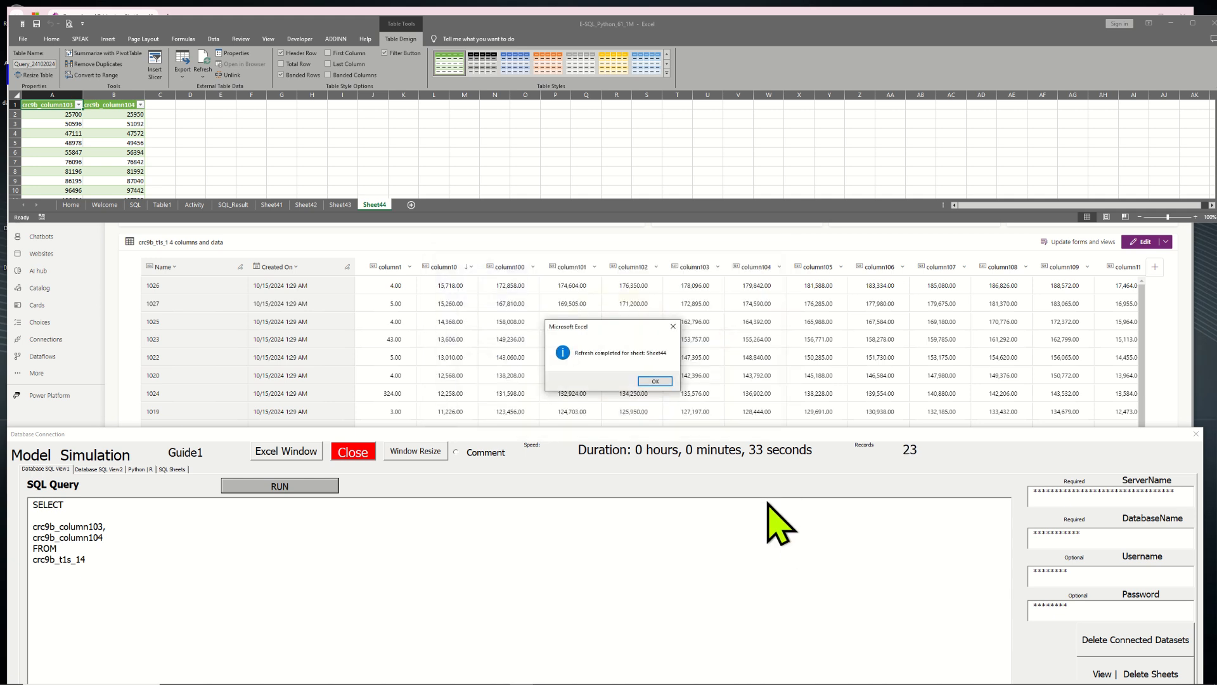
pyautogui.click(655, 381)
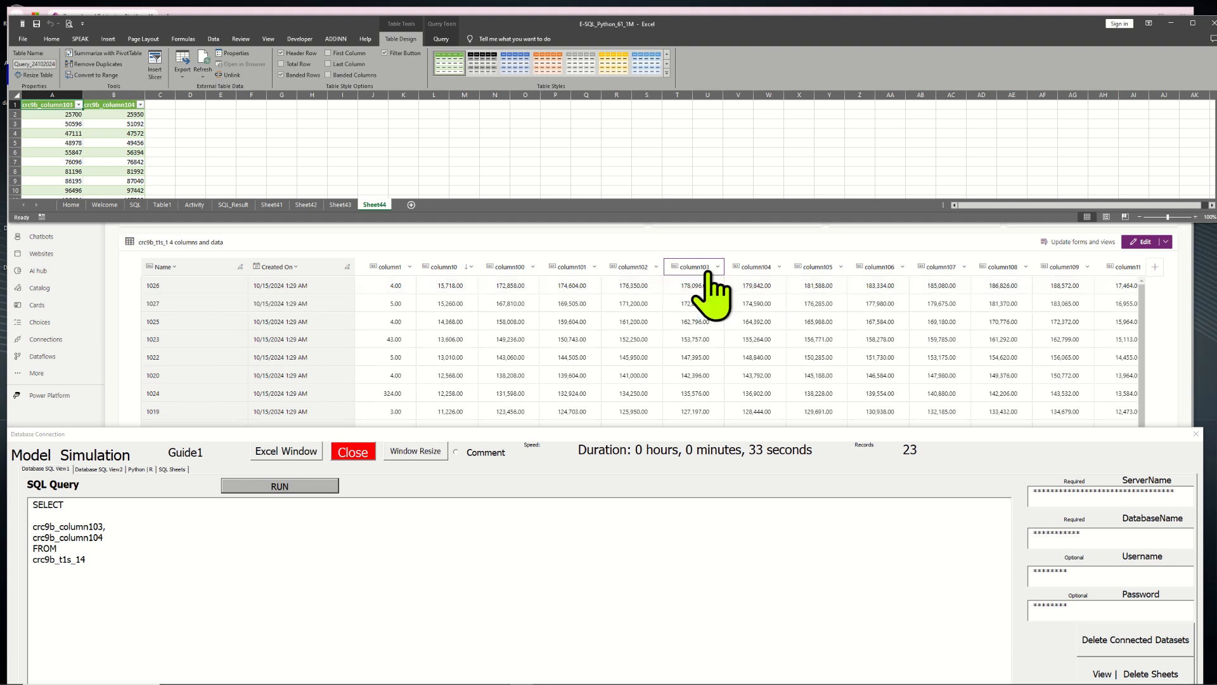
# Add a WHERE clause after crc9b_t1s_14 in the query, with crc9b_column103 as the column of its condition
pyautogui.click(119, 558)
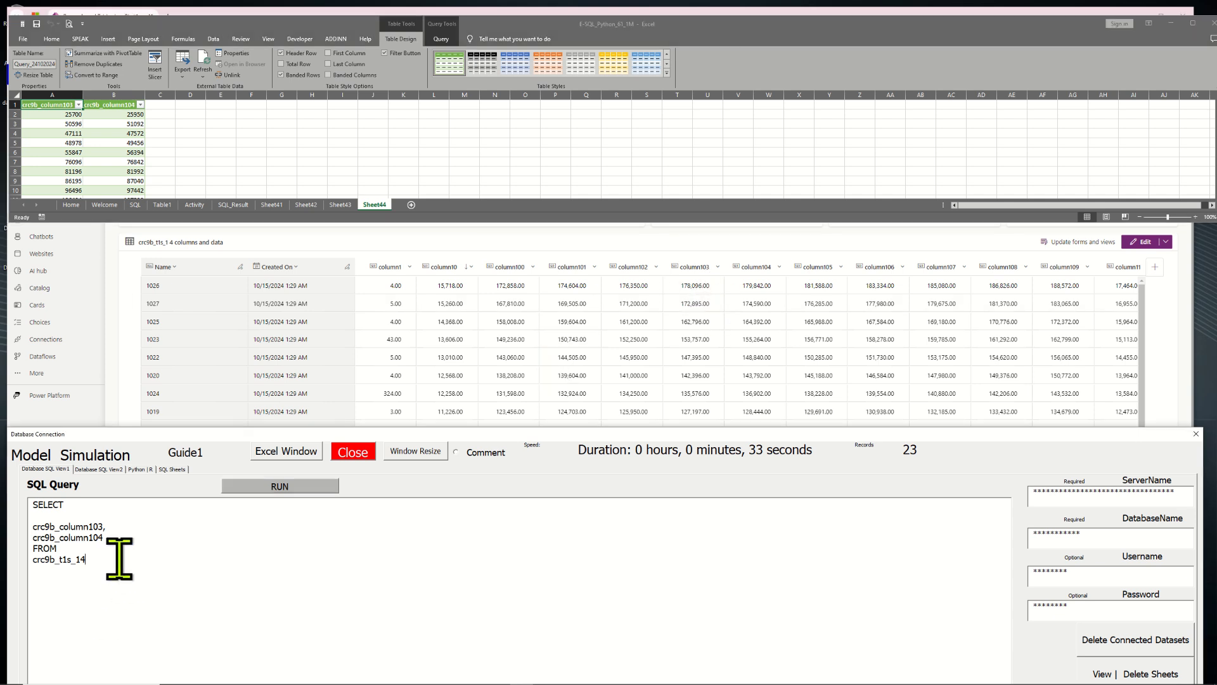
pyautogui.press('Return')
pyautogui.write('WHER')
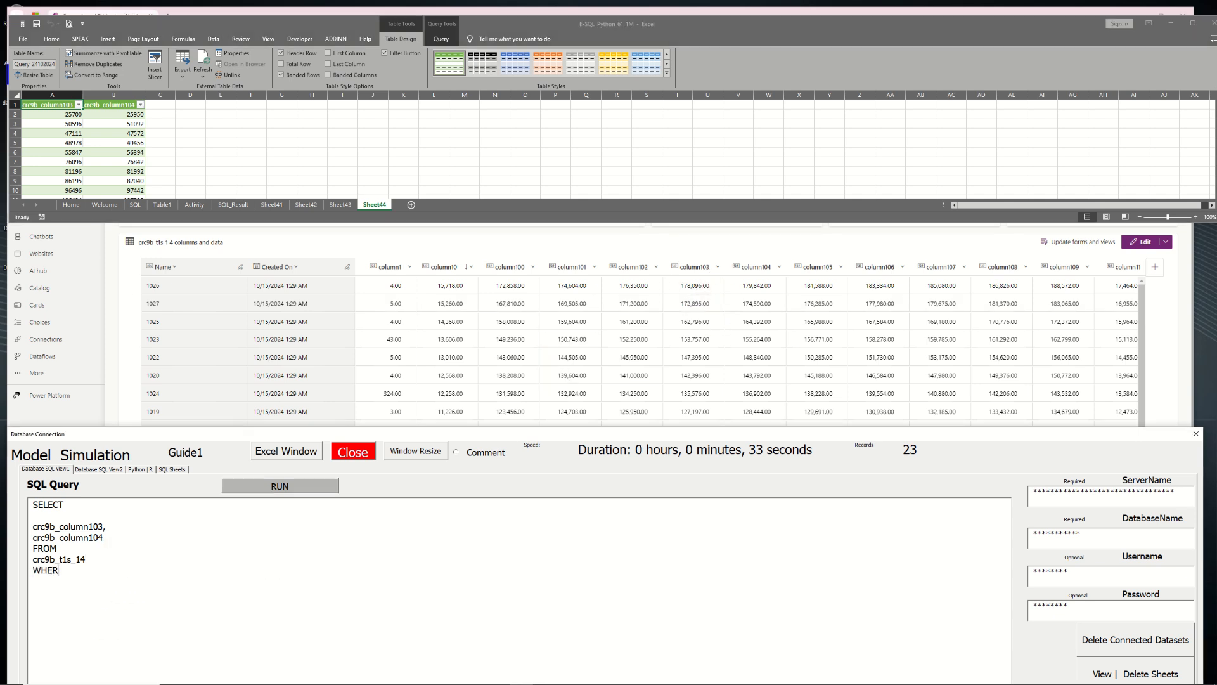
pyautogui.write('E')
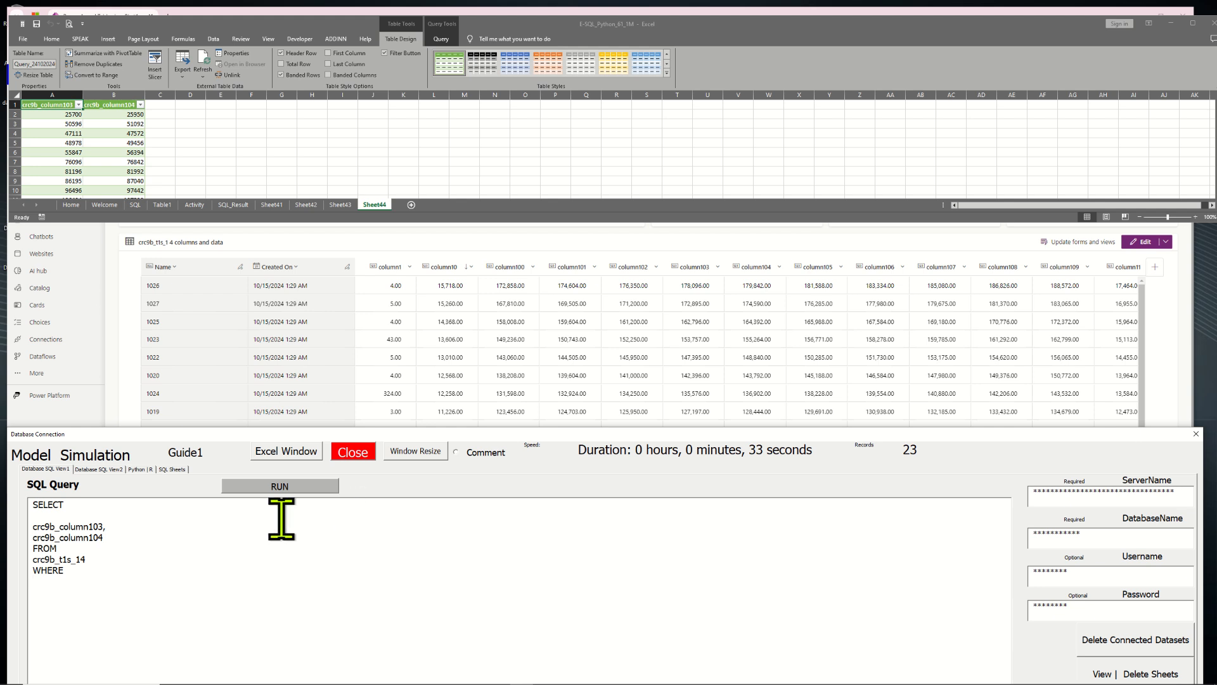
pyautogui.doubleClick(76, 526)
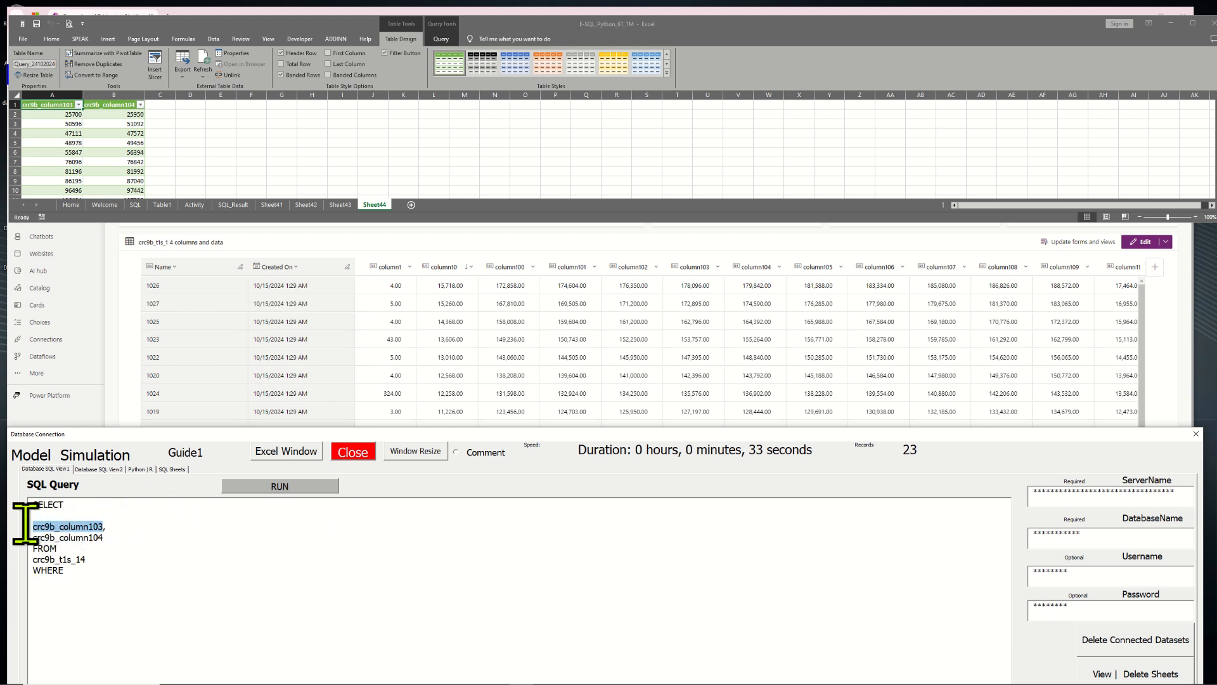
pyautogui.click(67, 594)
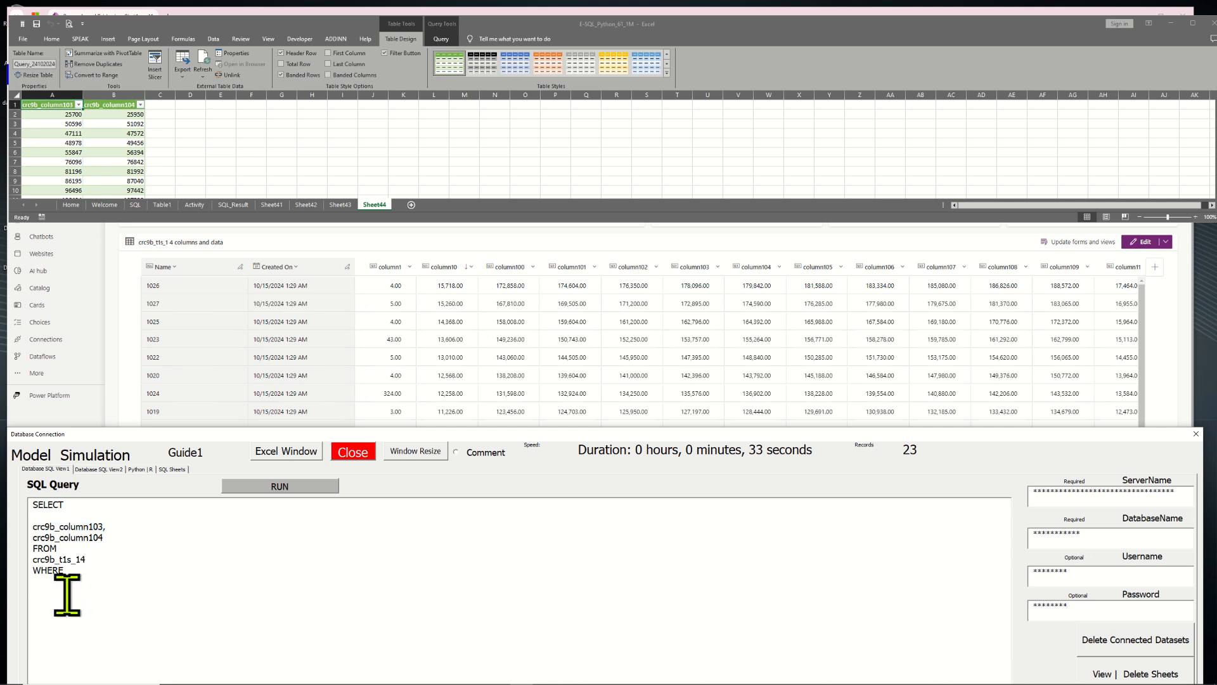
pyautogui.write('crc9b_column103')
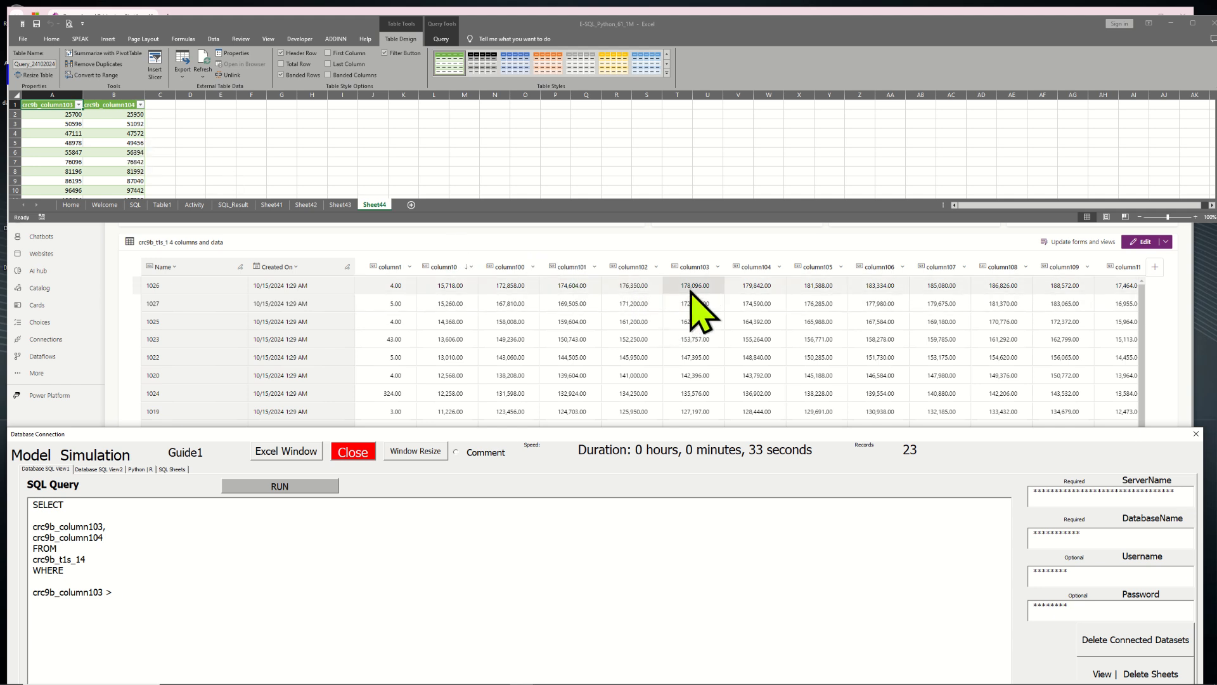
# Complete the WHERE condition with > 178095 and check the entered threshold value
pyautogui.write('> 1')
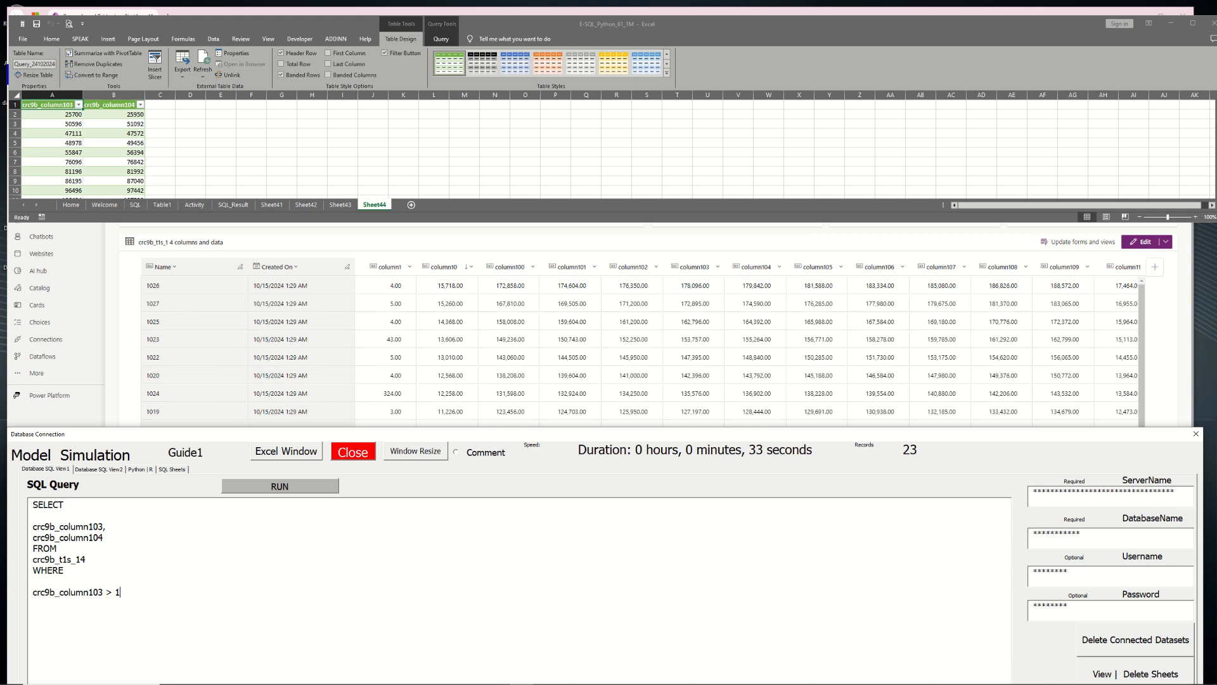
pyautogui.write('78000')
pyautogui.press('BackSpace')
pyautogui.press('BackSpace')
pyautogui.write('95')
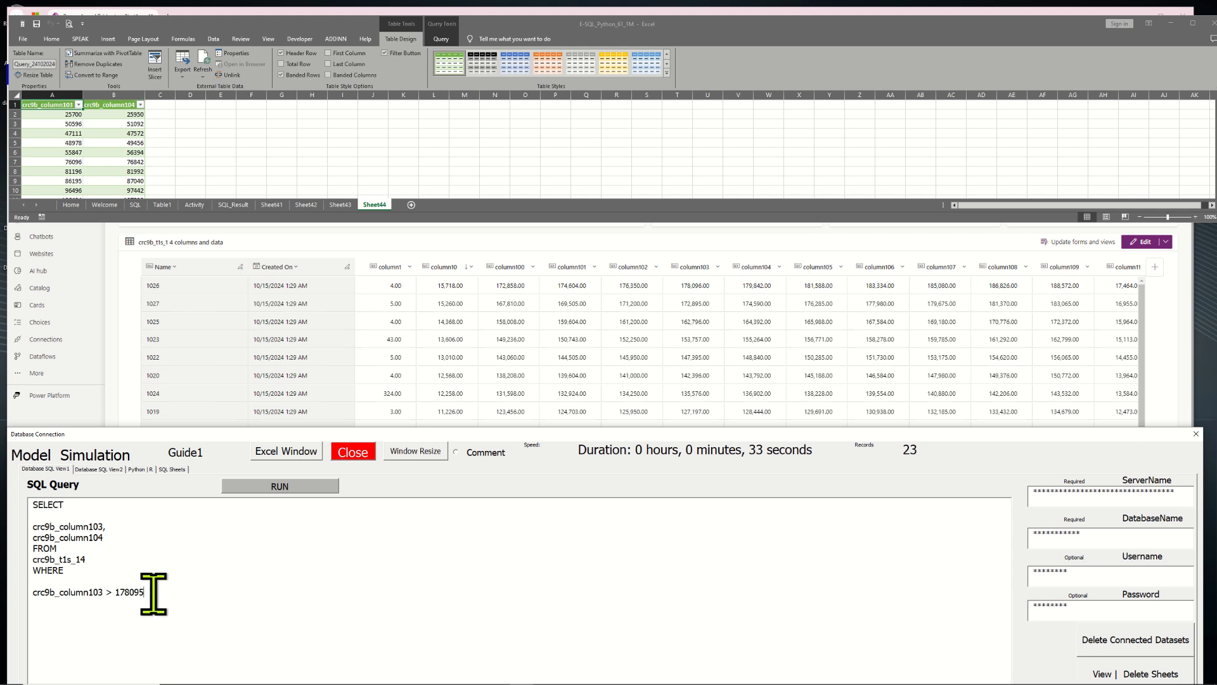
pyautogui.moveTo(151, 591); pyautogui.dragTo(114, 589)
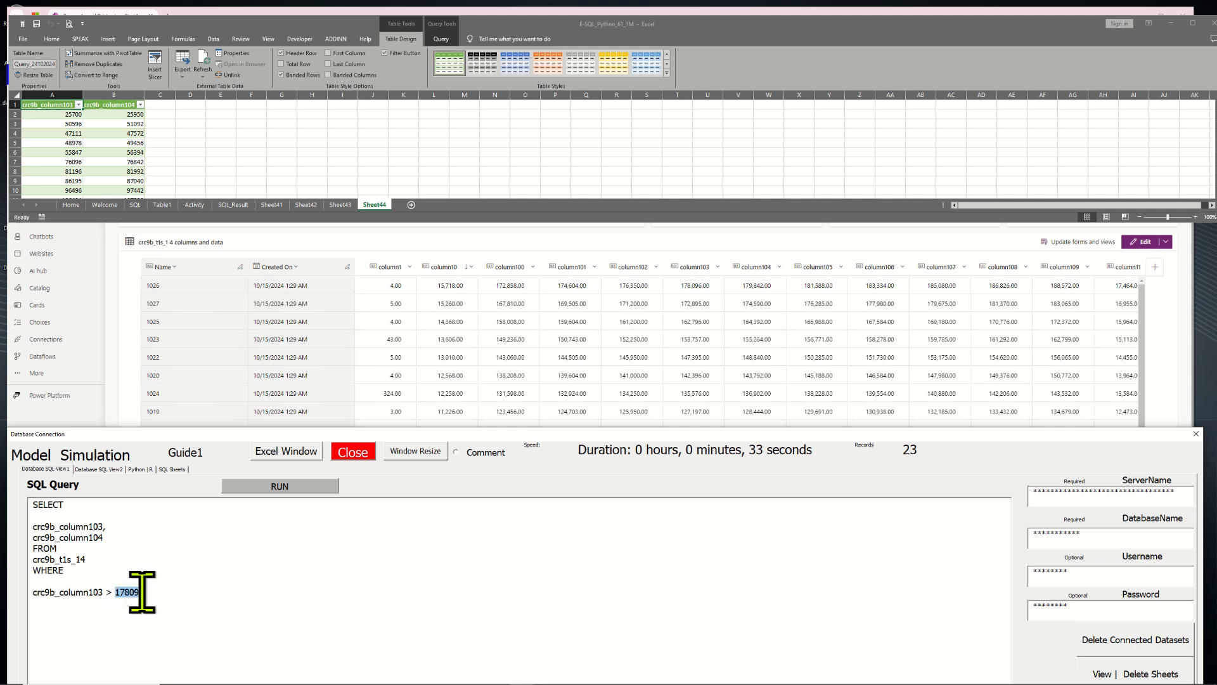